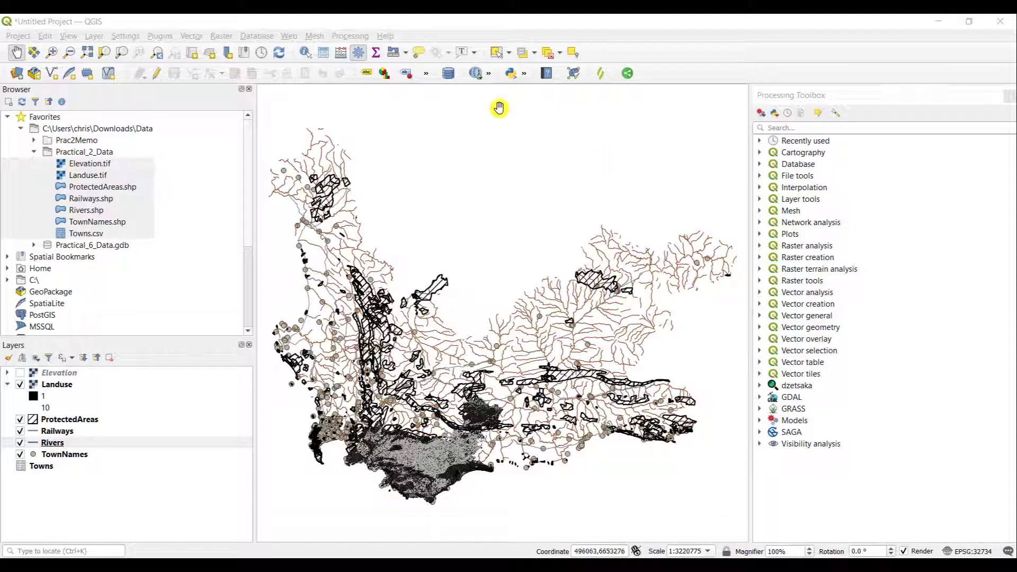
- Choose Measure Area from the Measure dropdown on the Attributes toolbar
click(405, 53)
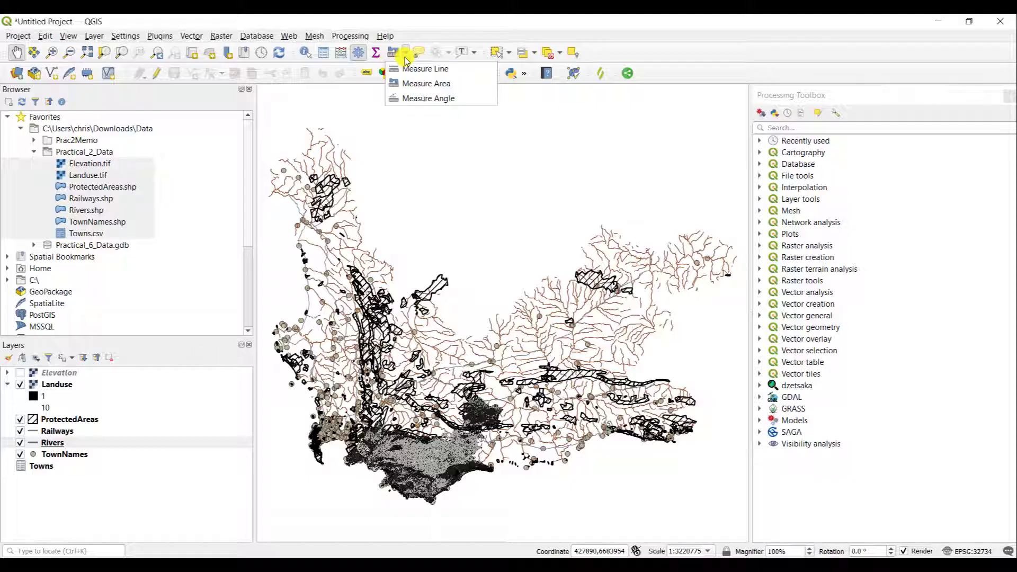
click(408, 84)
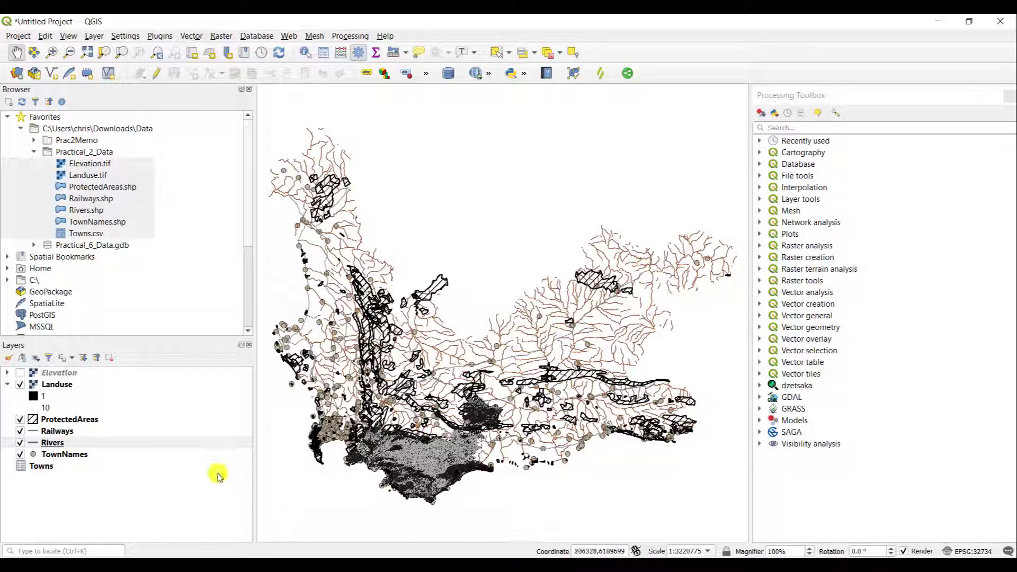
right_click(55, 456)
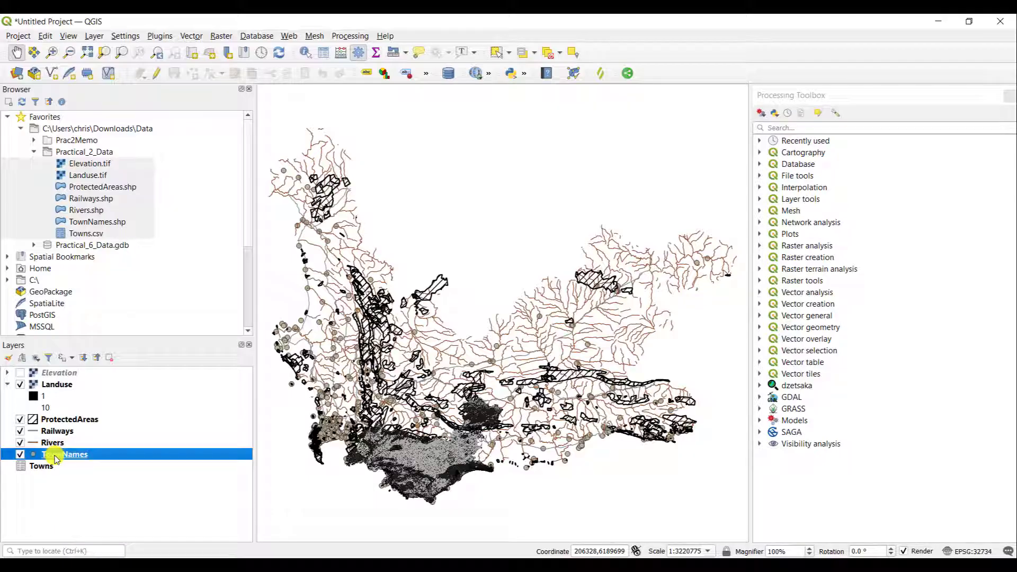
click(95, 324)
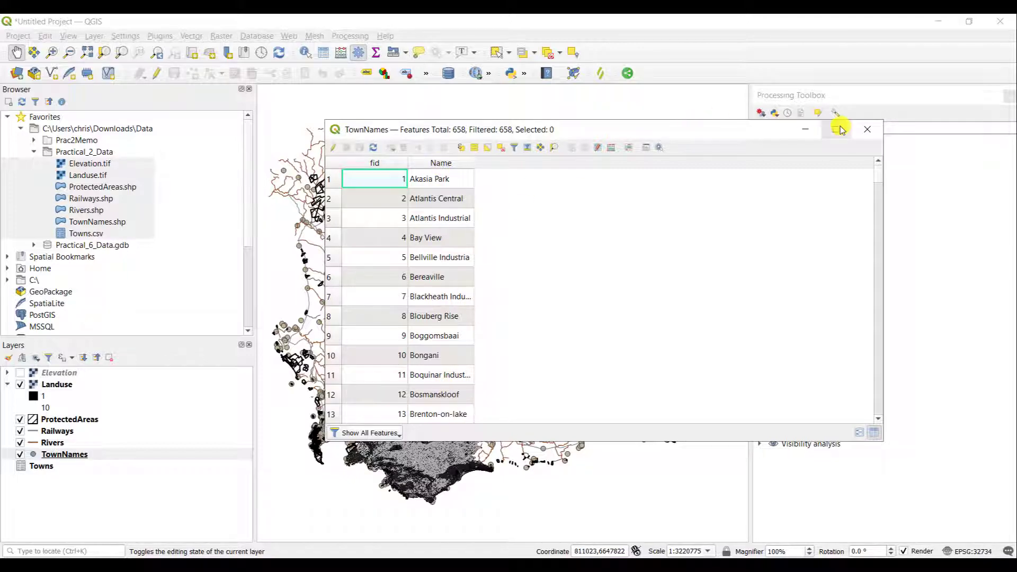
drag(744, 130, 437, 42)
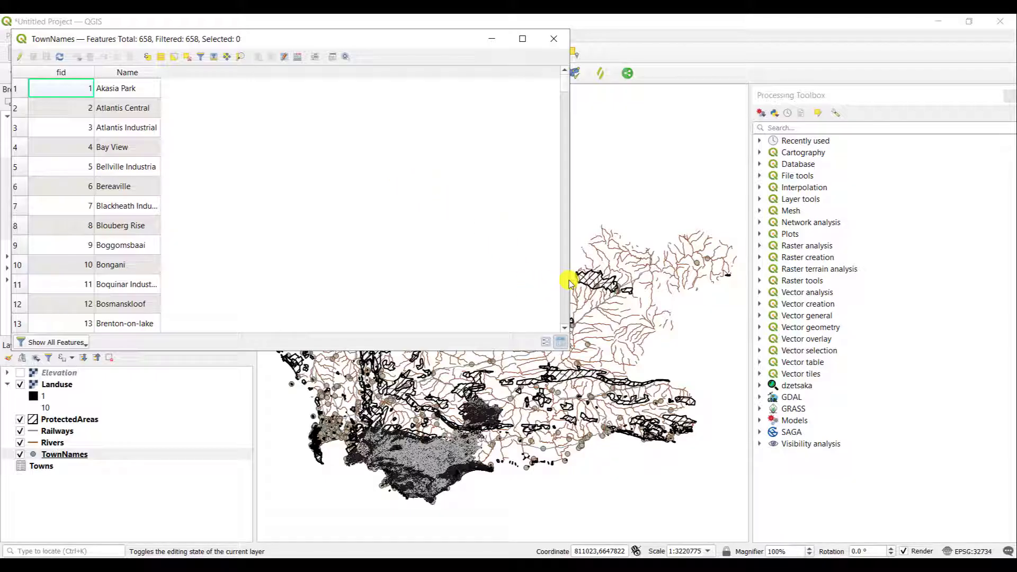
drag(569, 280, 268, 282)
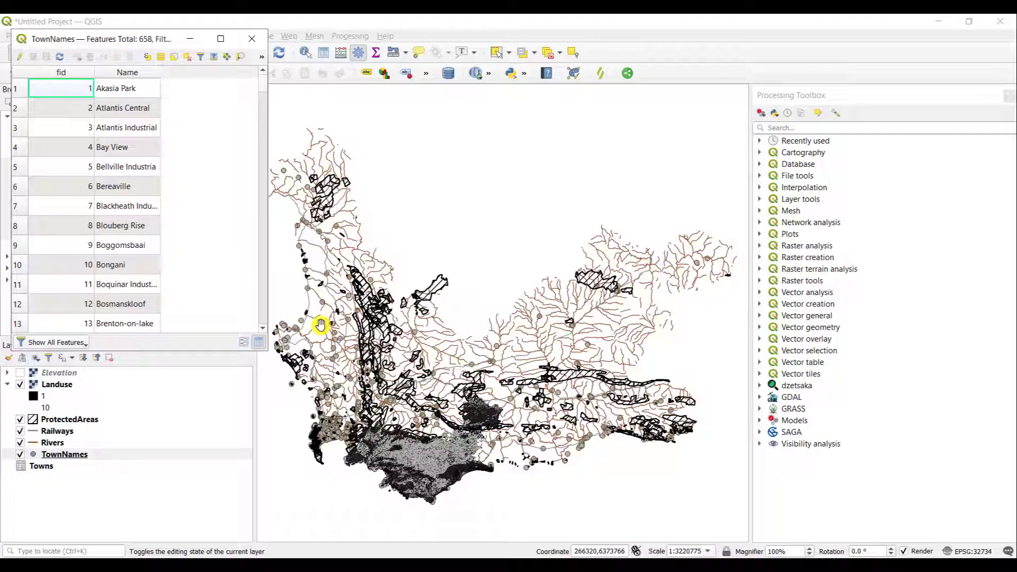
click(40, 456)
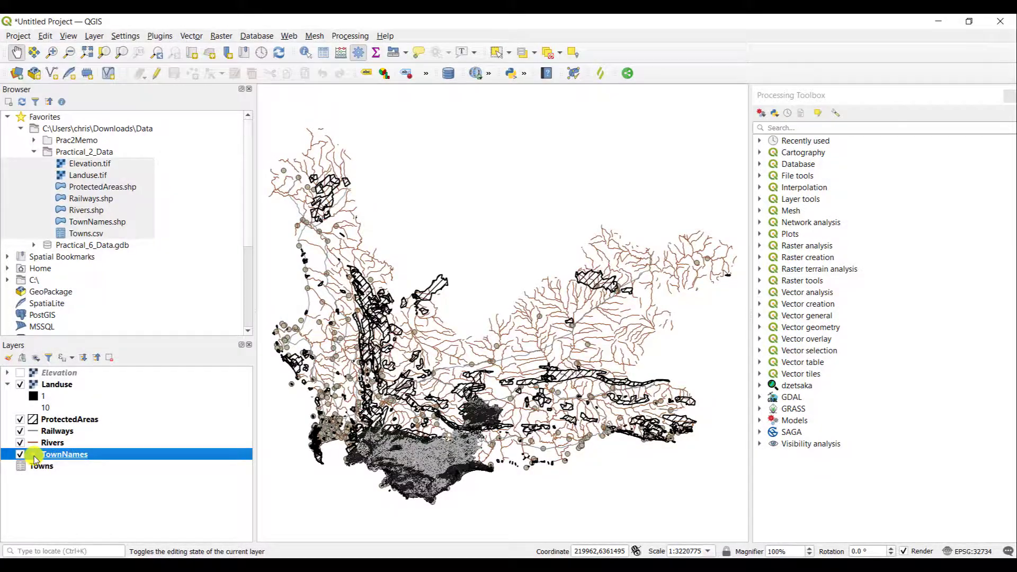
- Give the TownNames layer the 'dot red' favourite symbol
double_click(34, 456)
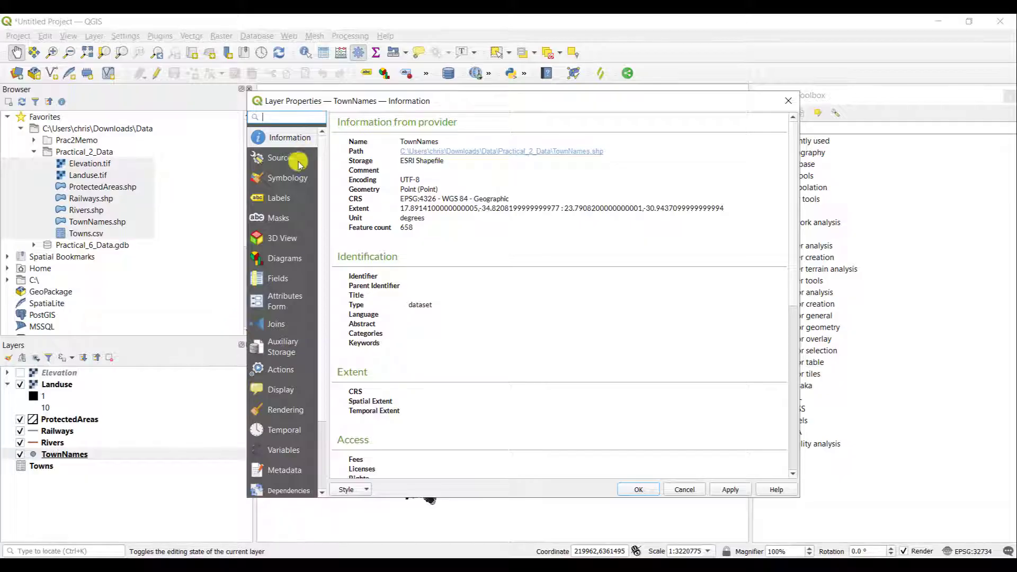
click(293, 177)
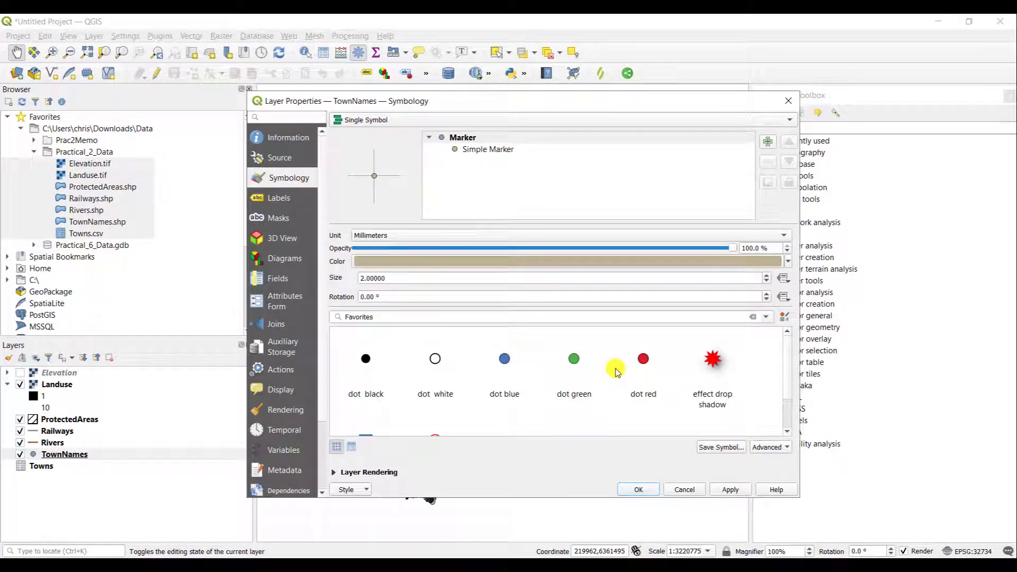
click(649, 363)
click(644, 489)
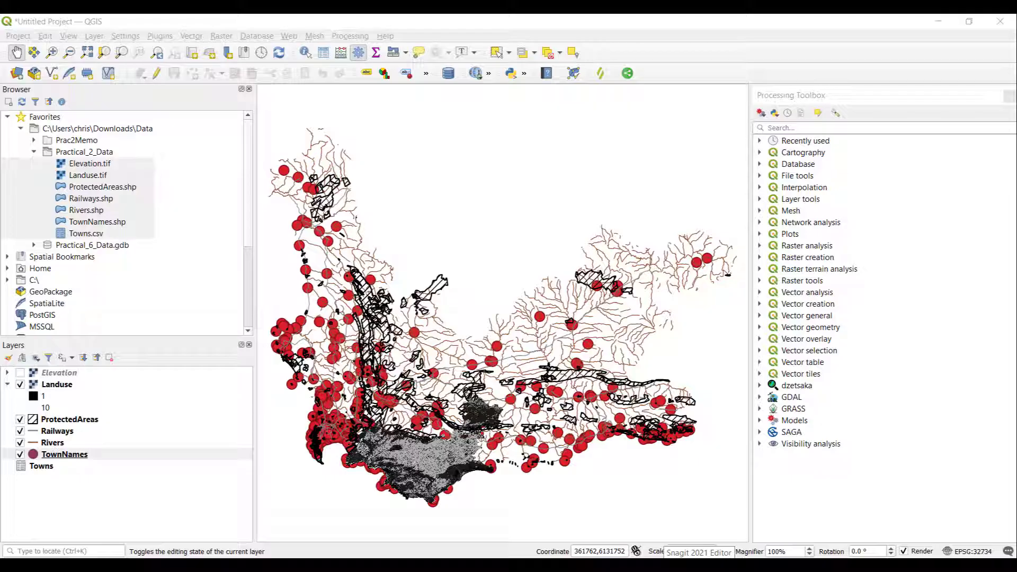
- Search the Processing Toolbox for 'add xy' and launch Vector table > Add X/Y fields to layer
click(828, 130)
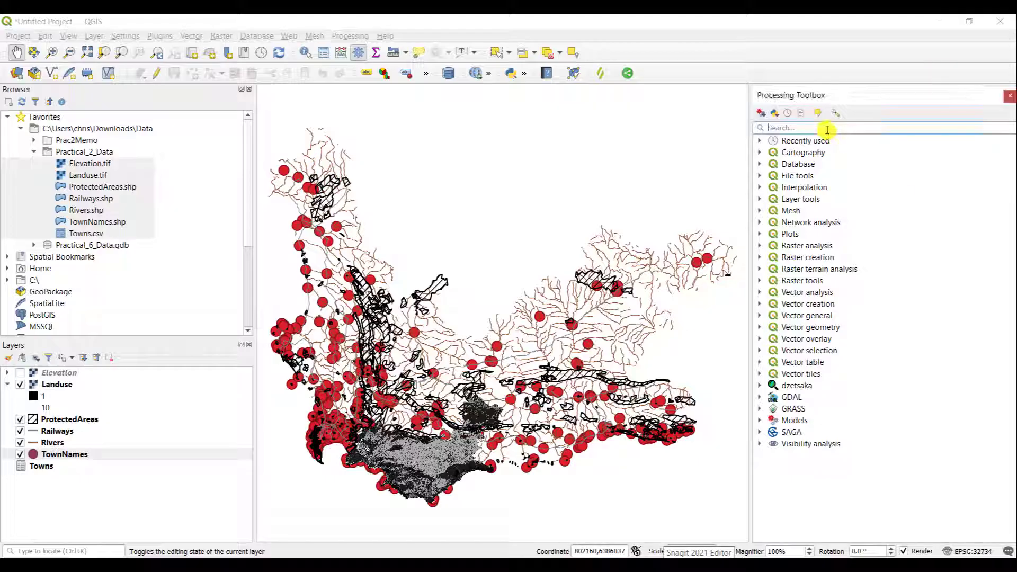
text(add xy)
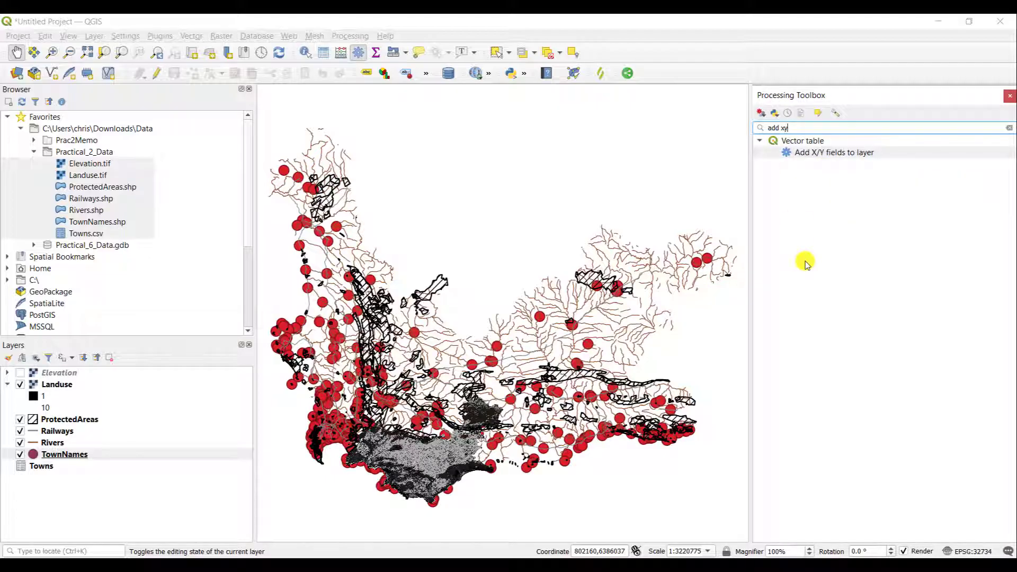
click(815, 154)
double_click(815, 154)
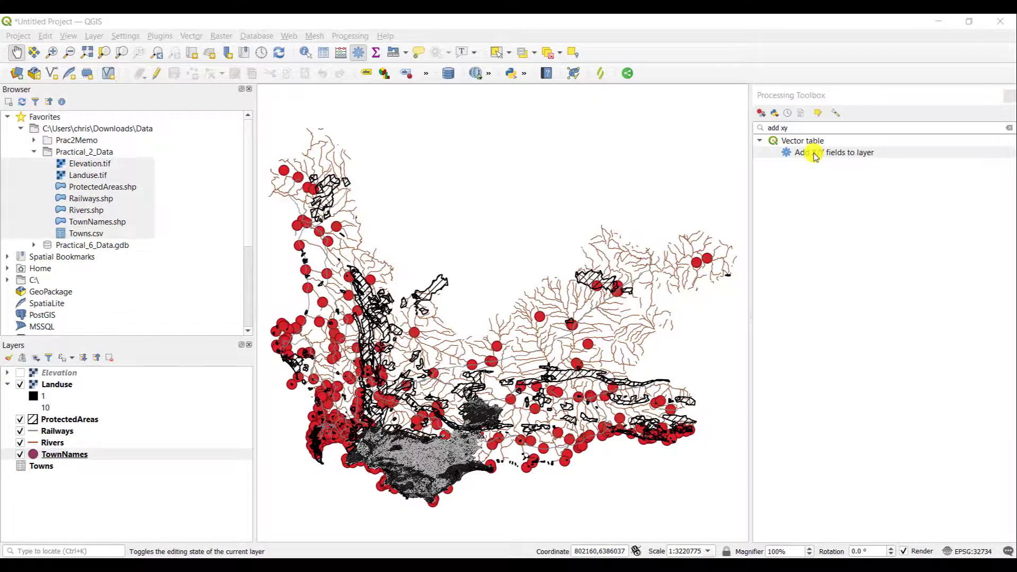
drag(418, 146, 530, 64)
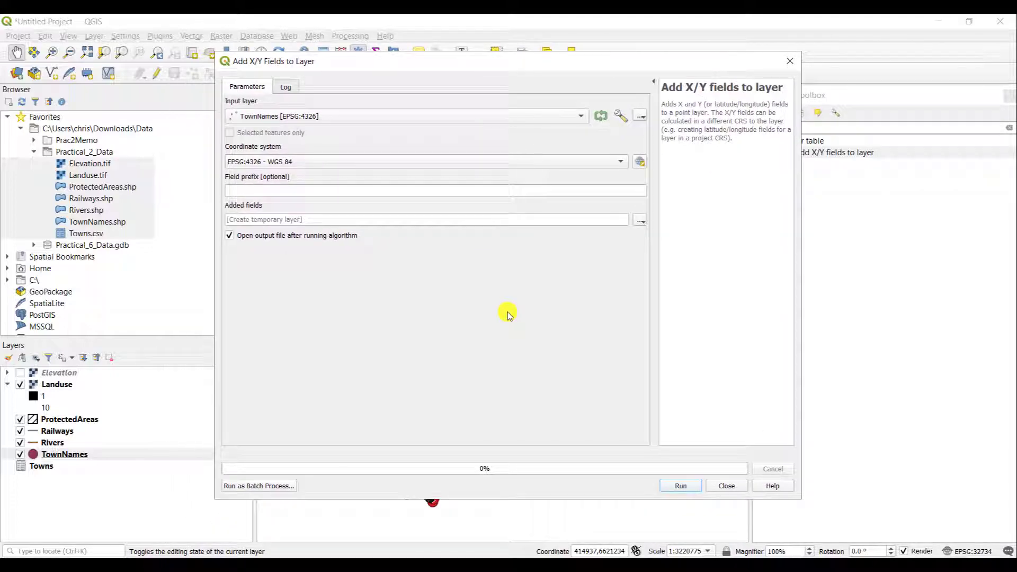
- Set input TownNames with EPSG:4326 - WGS 84, keeping the output as a temporary layer
click(320, 120)
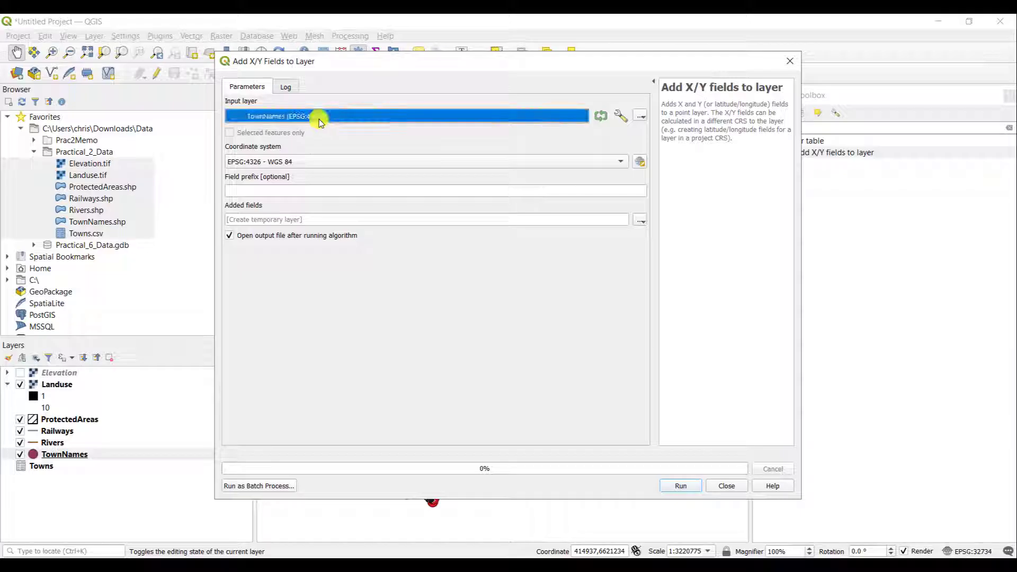
click(273, 118)
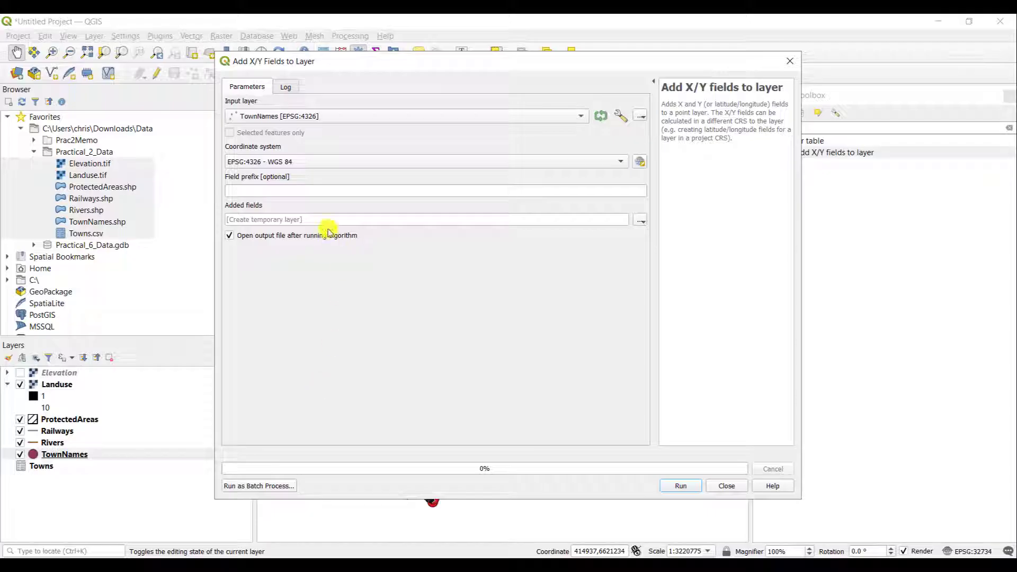
click(300, 162)
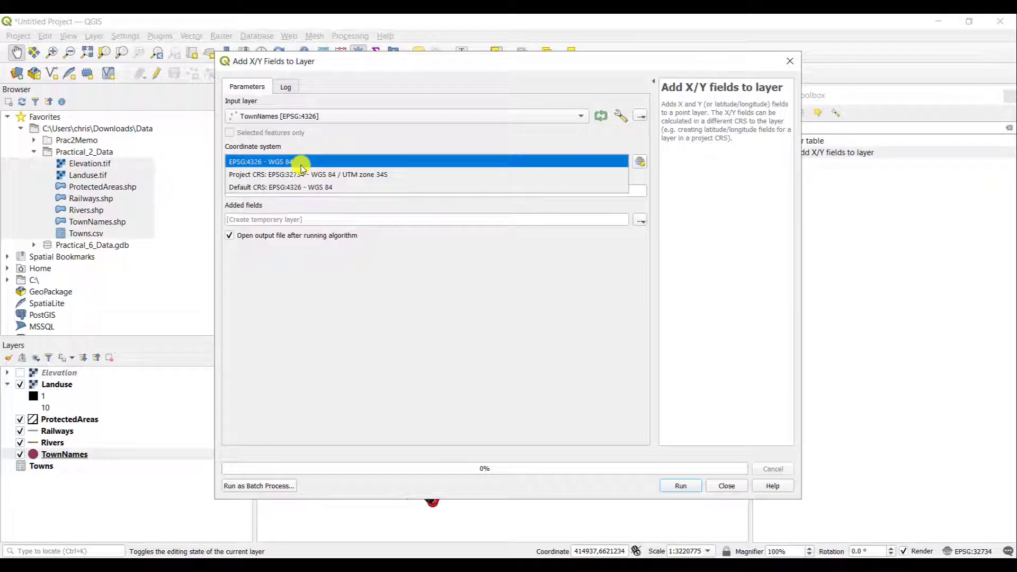
click(300, 165)
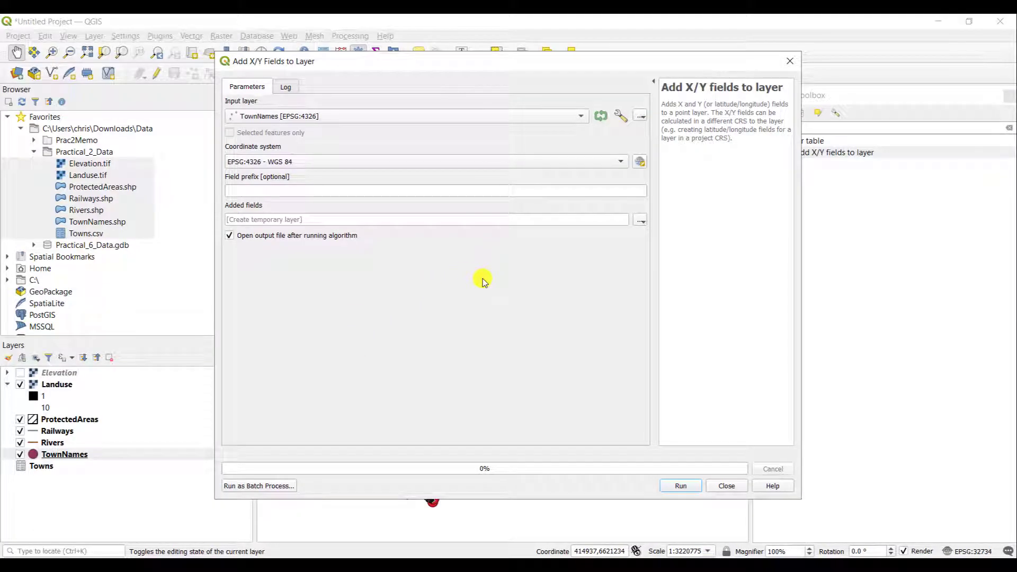
click(564, 219)
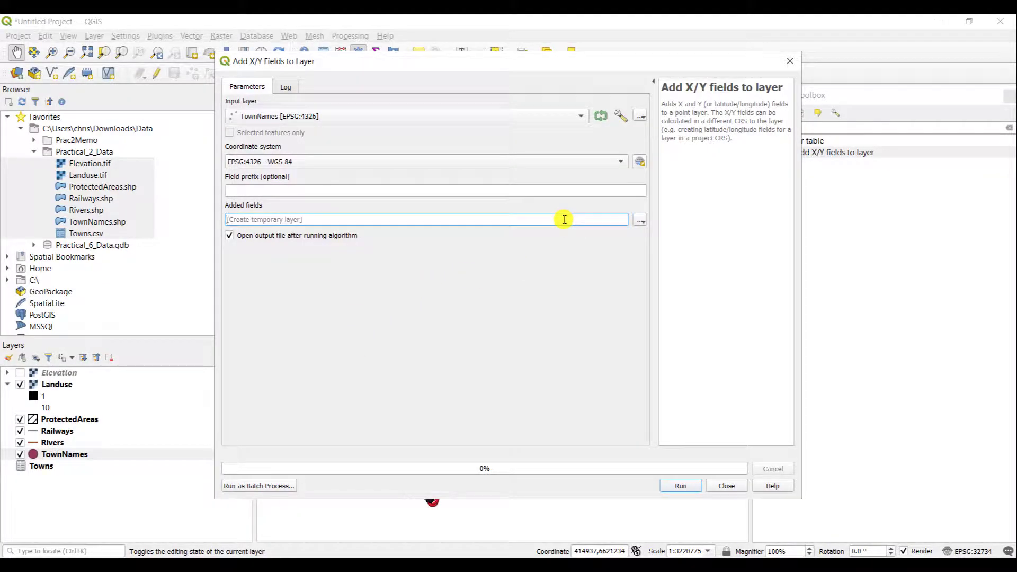
click(641, 220)
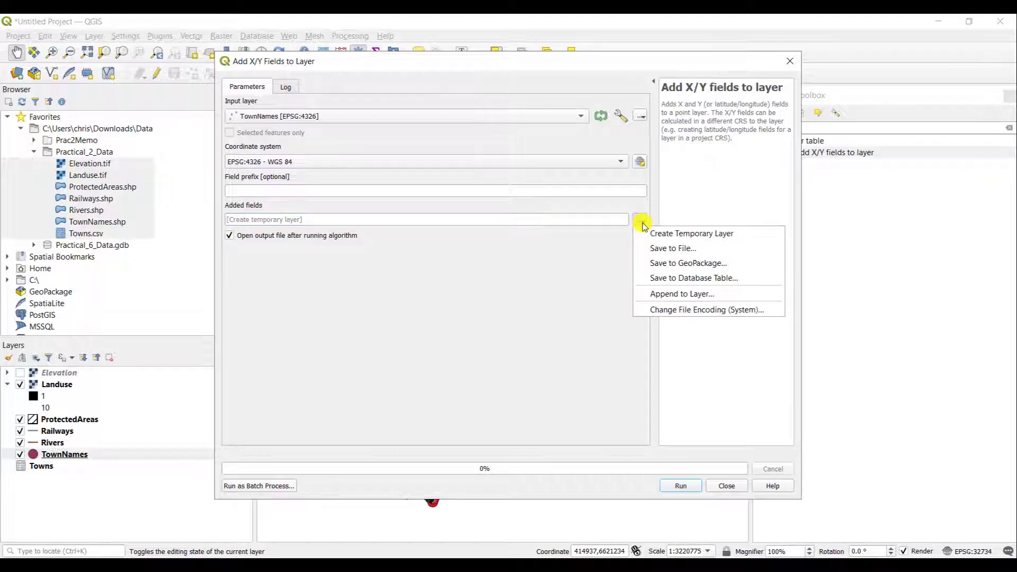
click(659, 249)
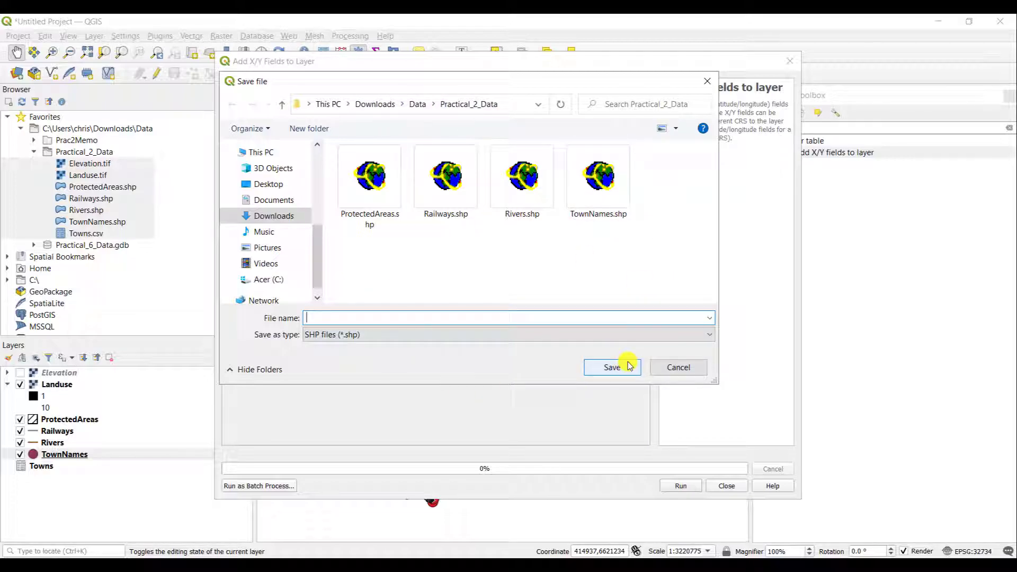
click(680, 367)
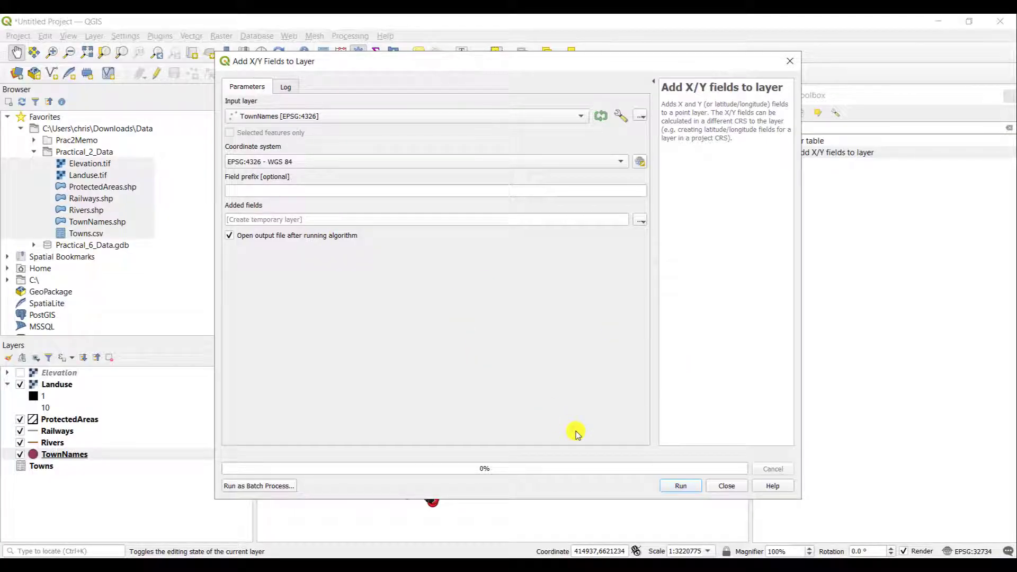
click(675, 484)
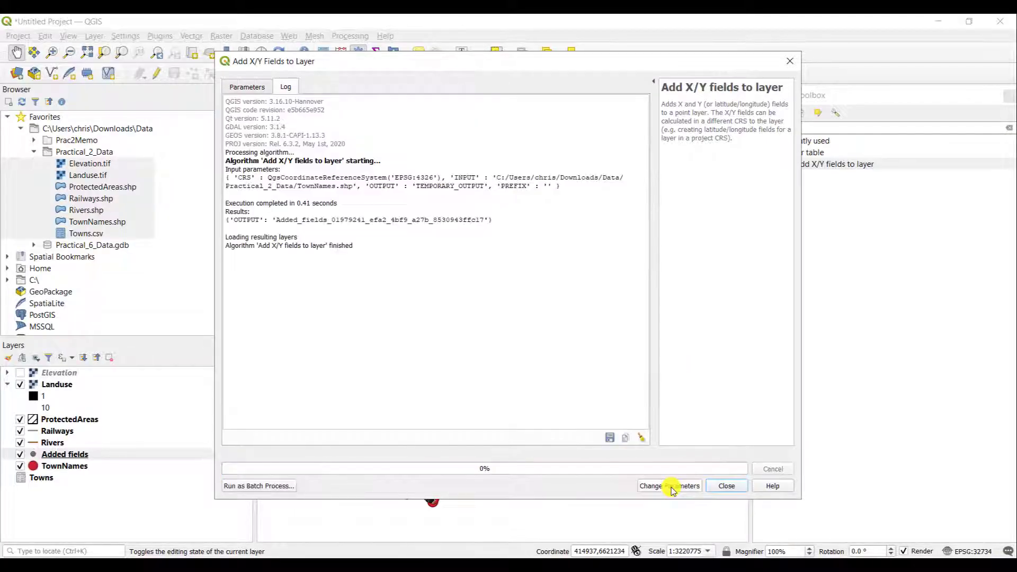
click(727, 486)
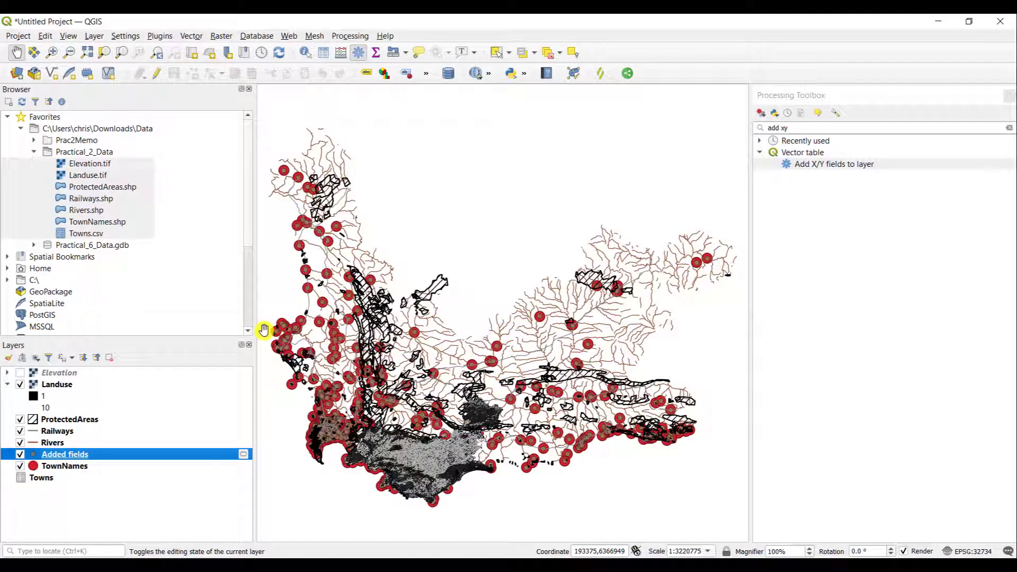
right_click(77, 461)
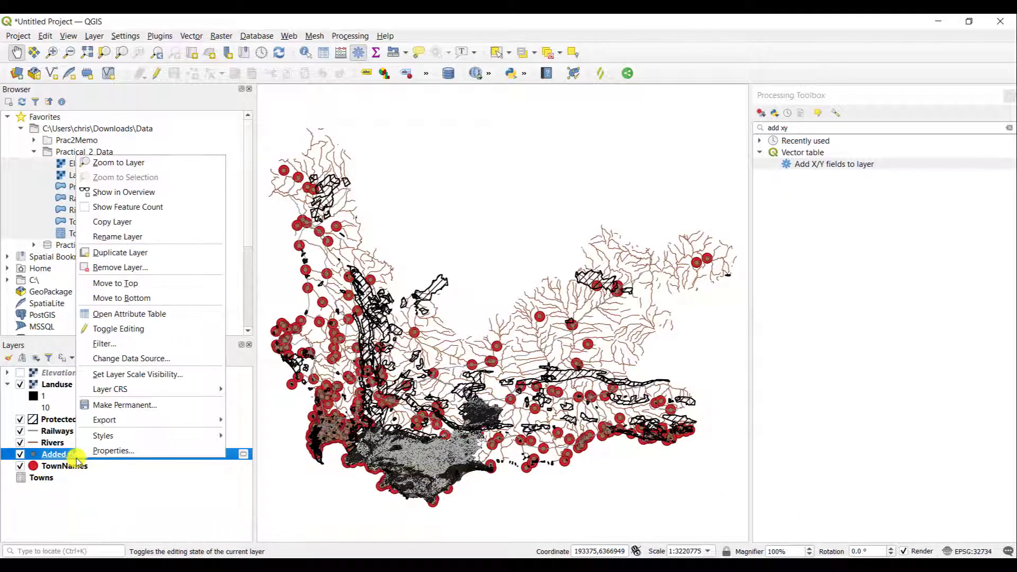
click(129, 316)
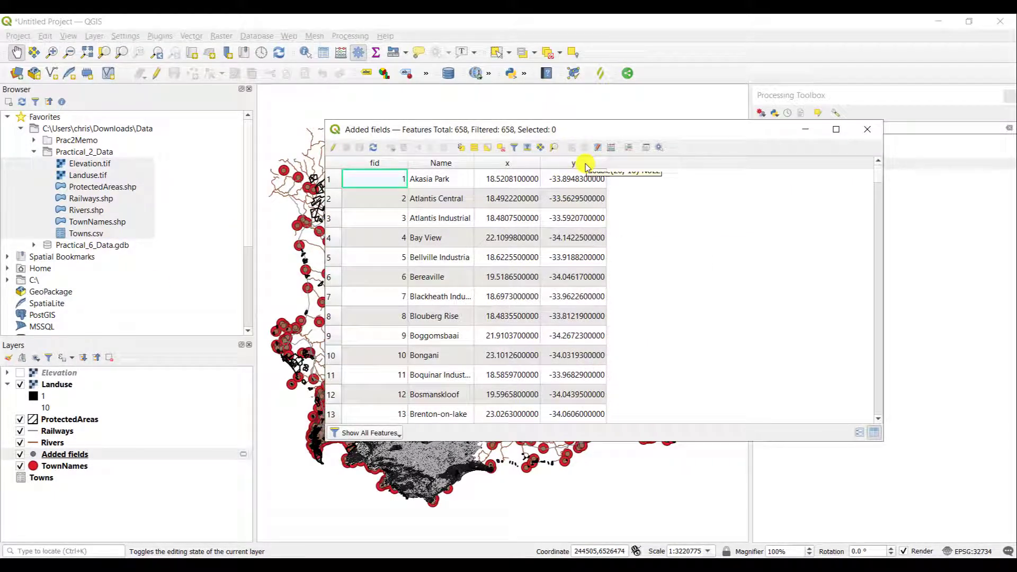
click(334, 181)
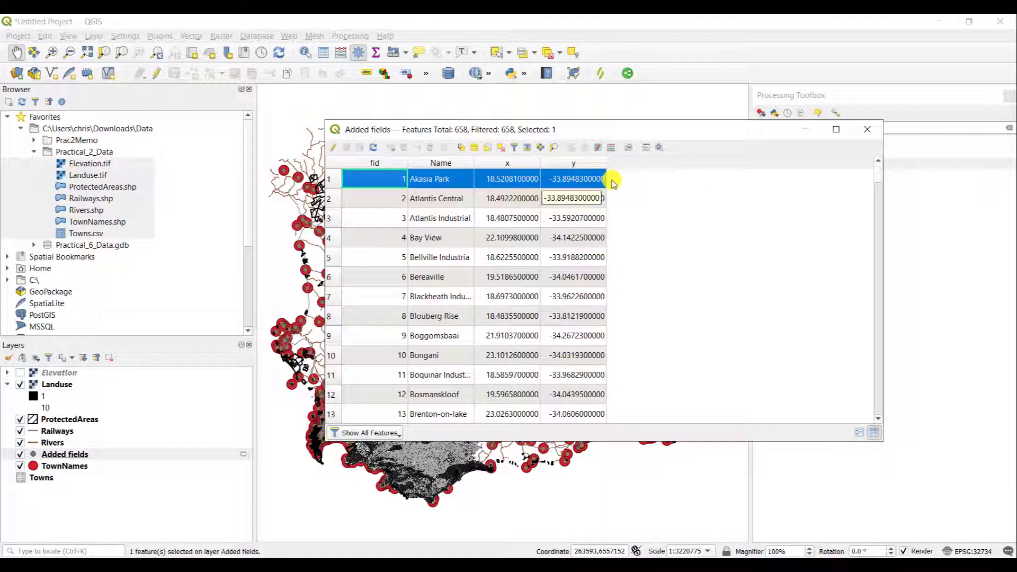
click(867, 130)
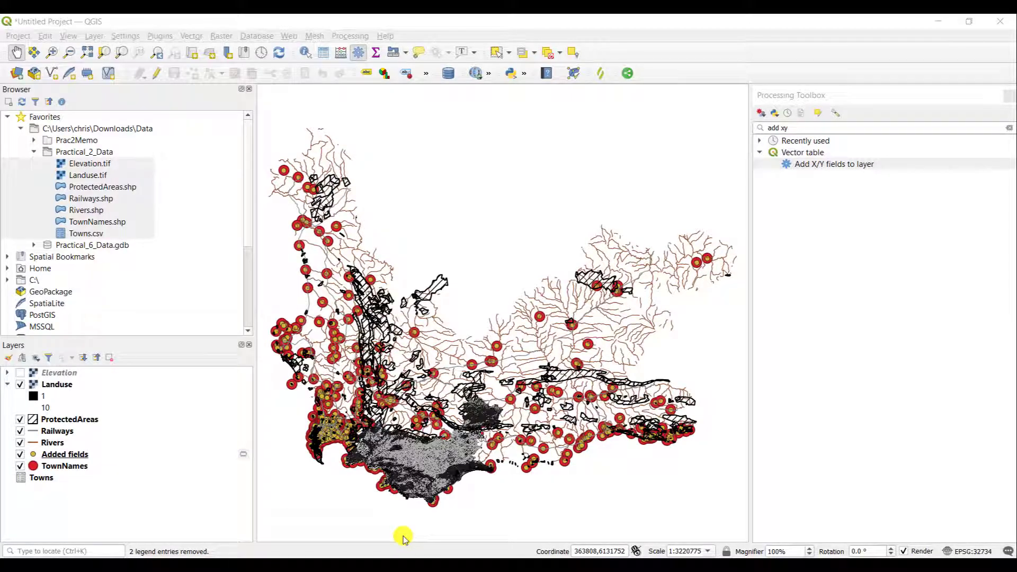
- Search 'geometry' and launch Add geometry attributes with TownNames as the input layer
click(835, 129)
text(geome)
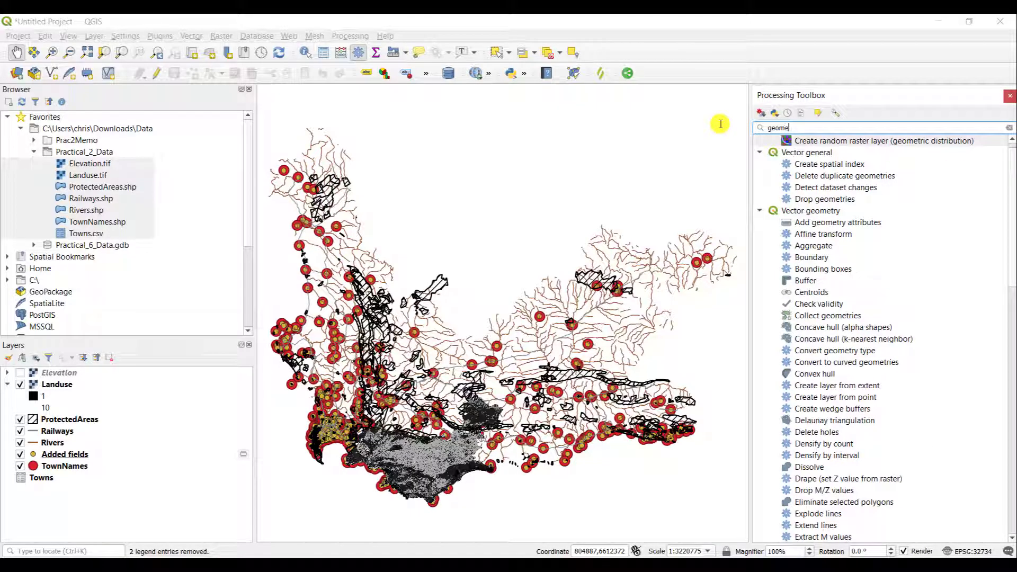
text(try)
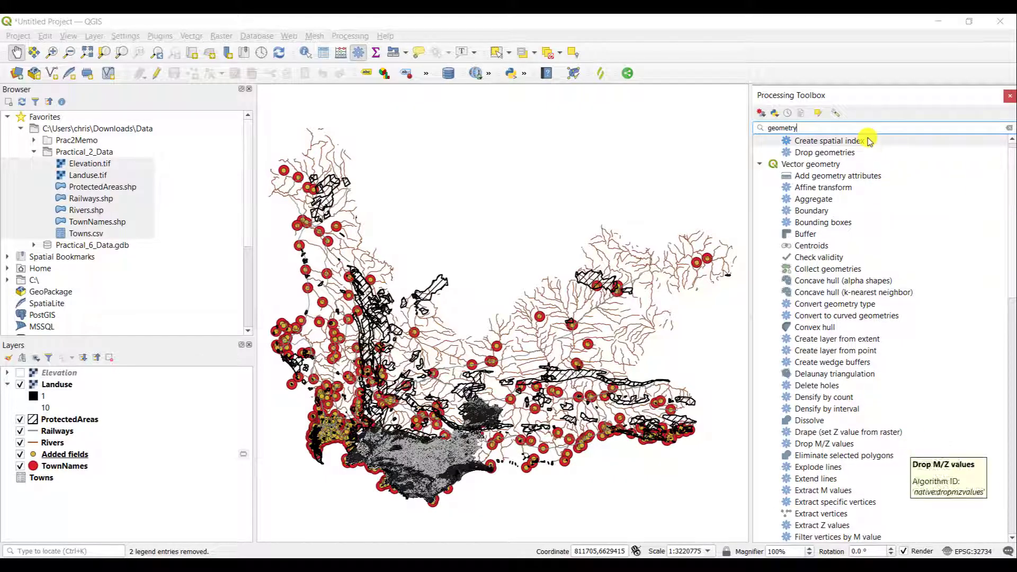
double_click(838, 177)
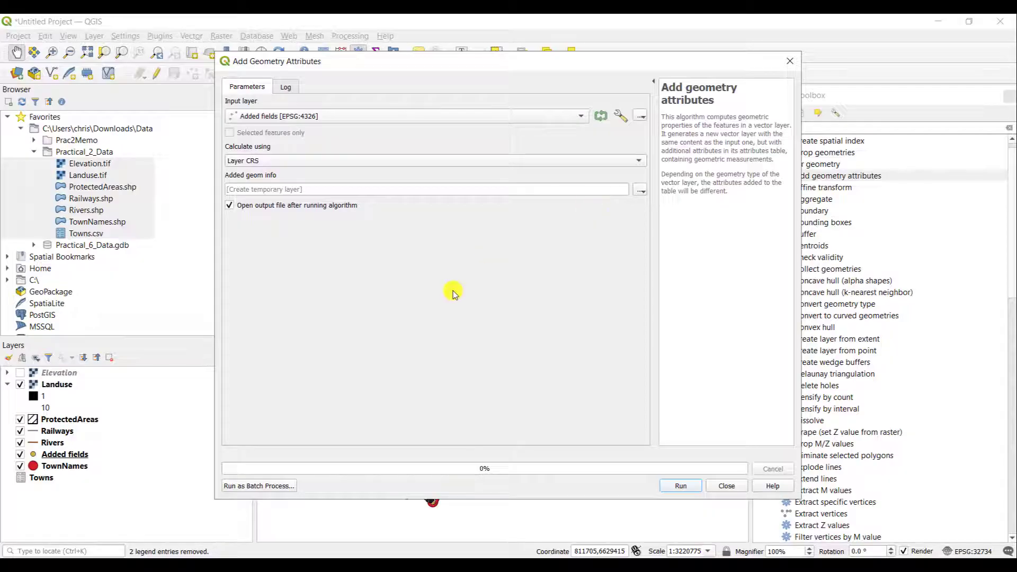
click(311, 117)
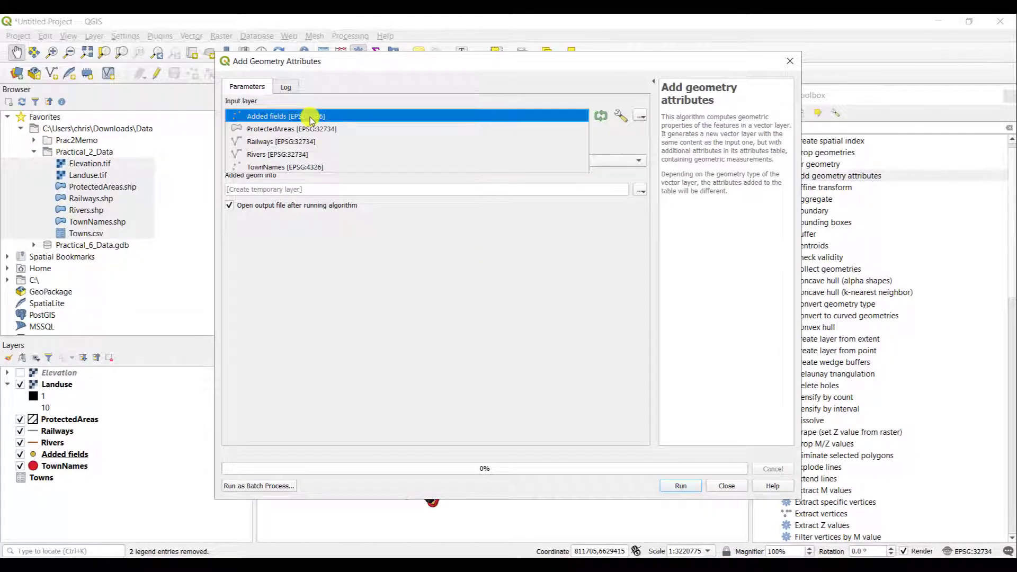
click(304, 167)
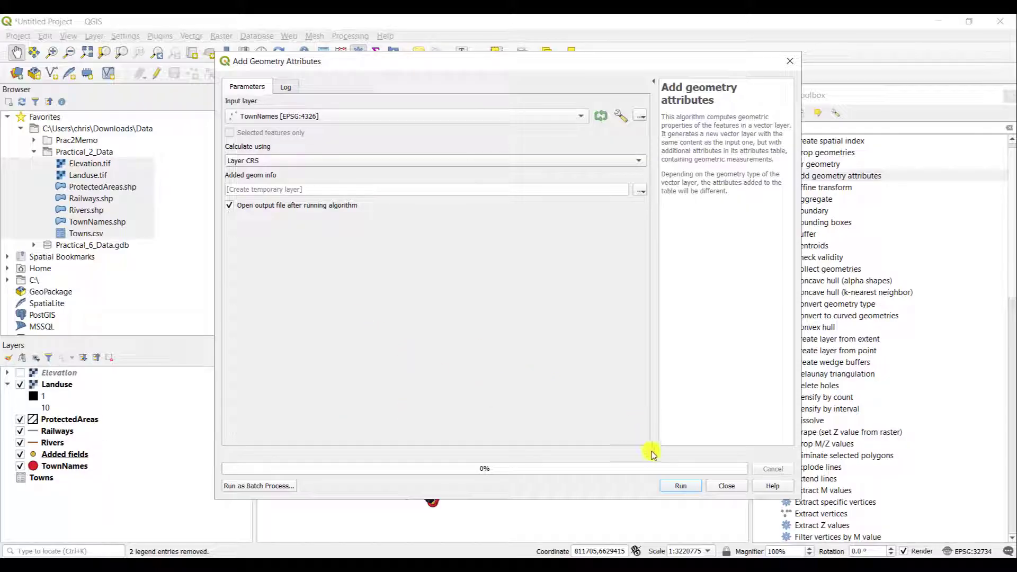
- Run the calculation on TownNames and review xcoord/ycoord in the Added geom info table
click(679, 486)
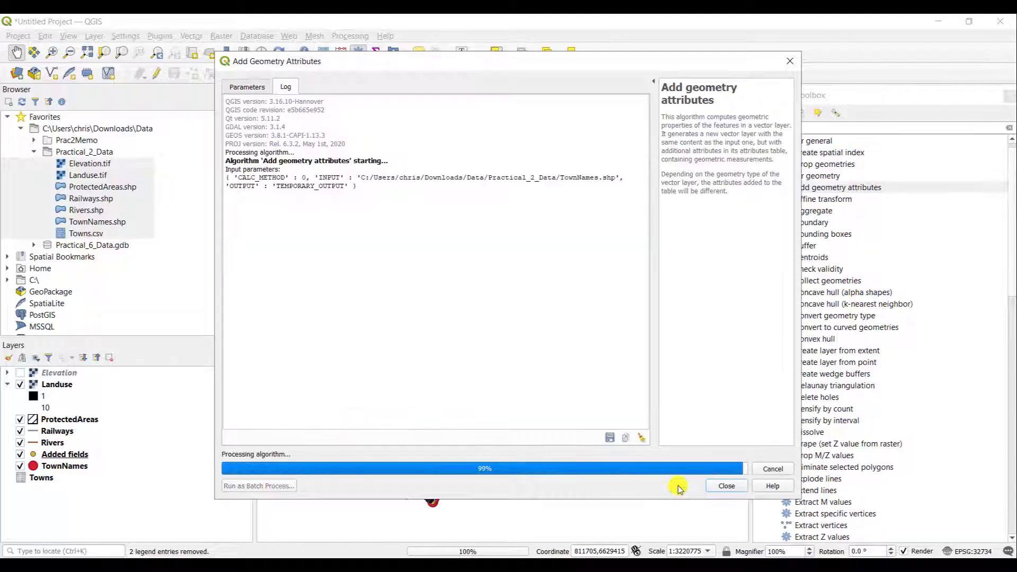
click(728, 486)
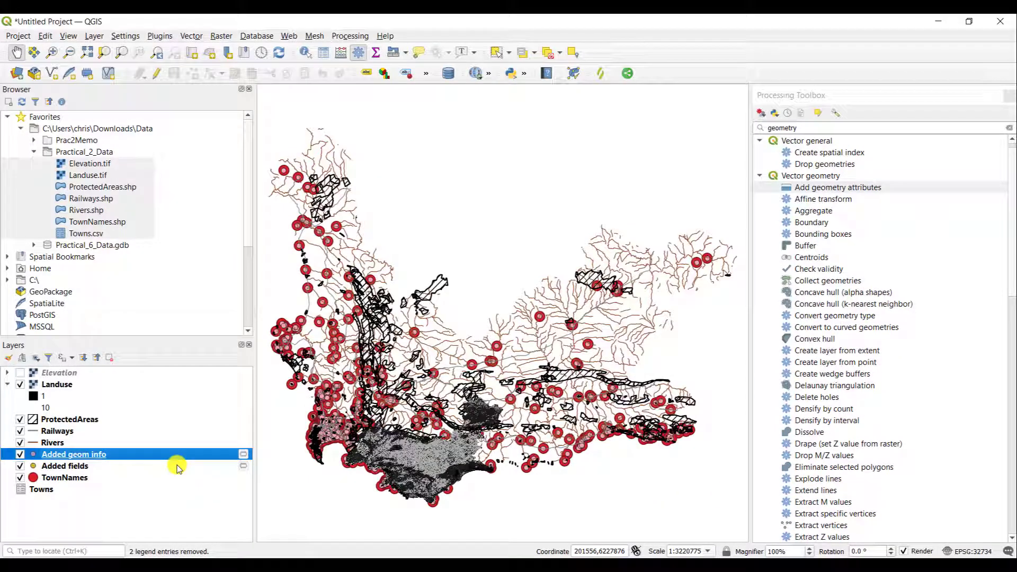
right_click(111, 456)
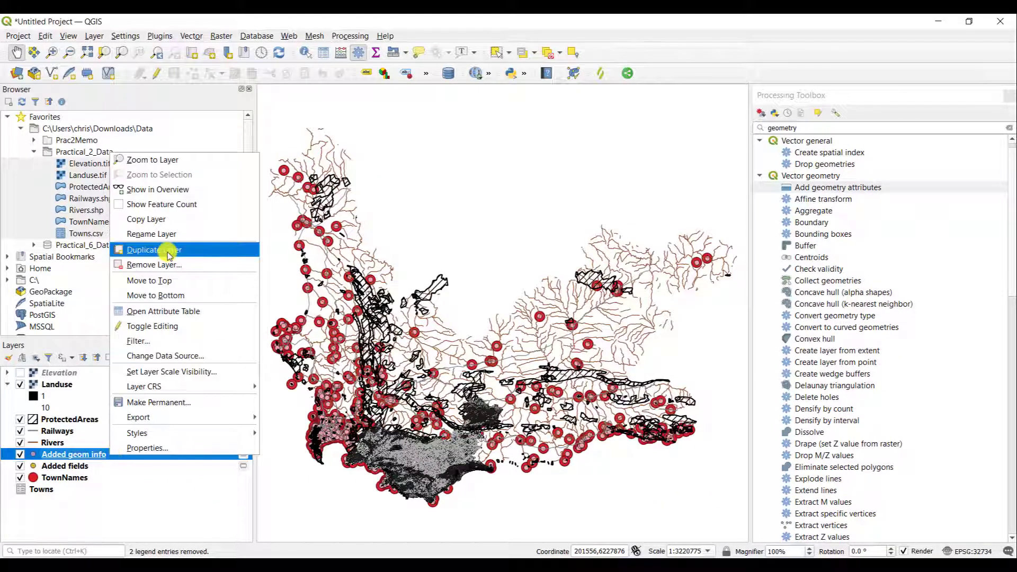
click(171, 316)
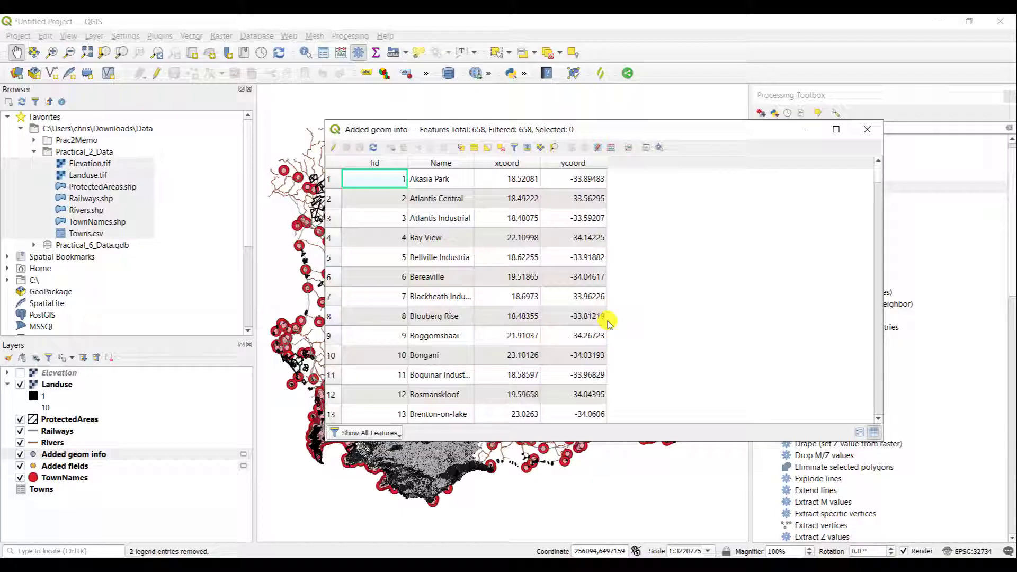
click(868, 130)
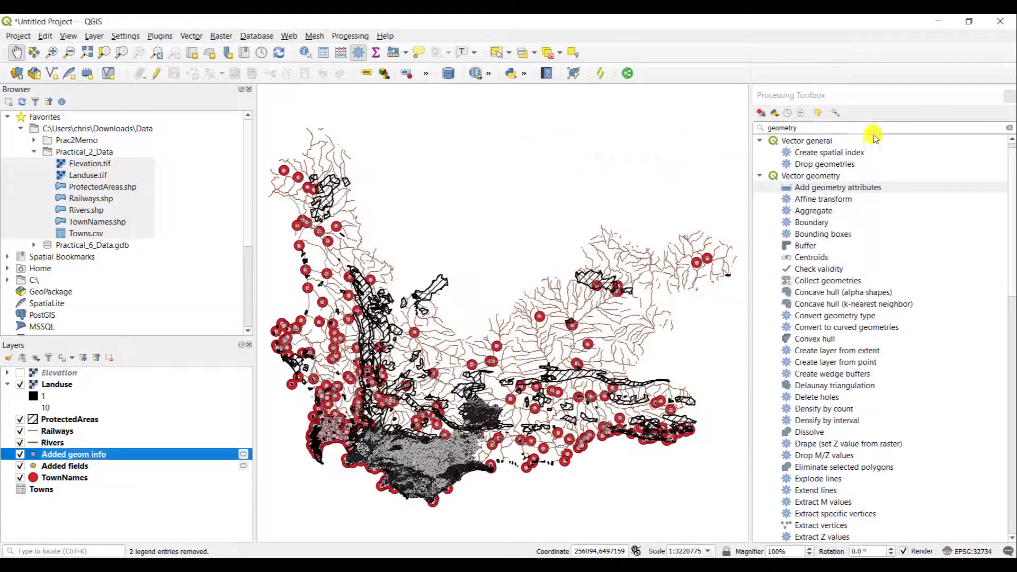
- Run Add geometry attributes with Railways as the input layer
double_click(846, 188)
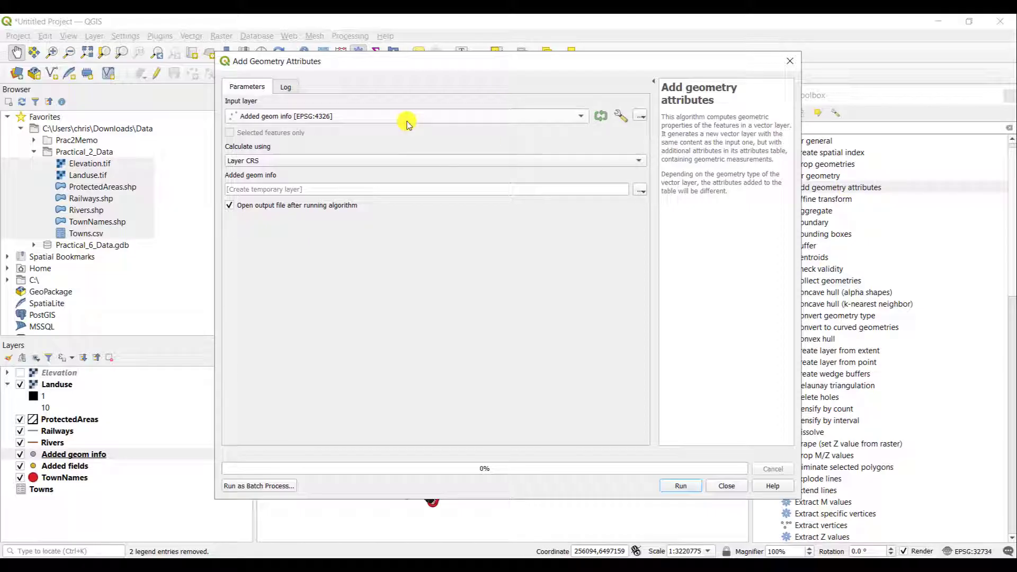
click(372, 117)
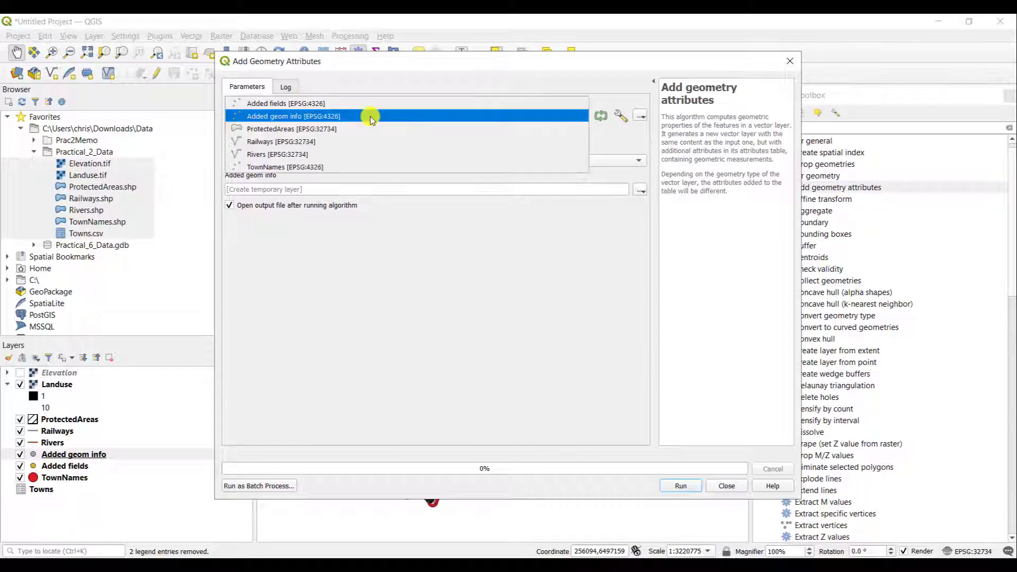
click(333, 144)
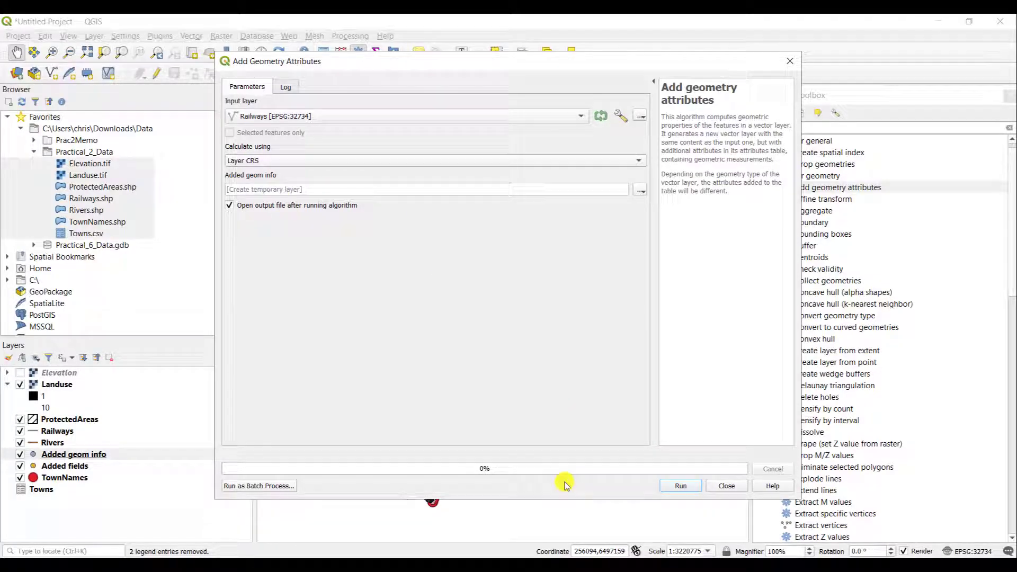
click(681, 486)
click(726, 485)
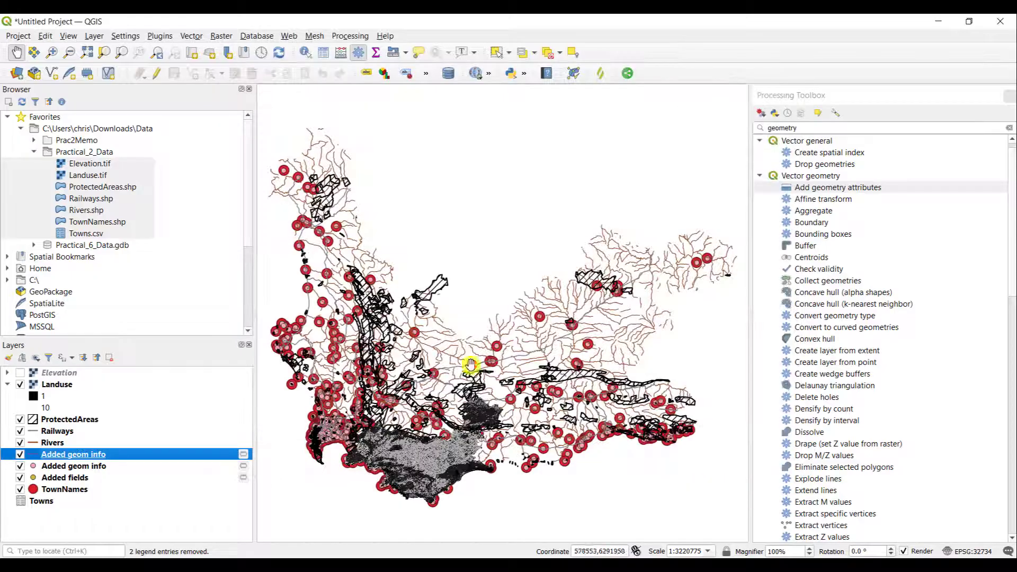
right_click(85, 455)
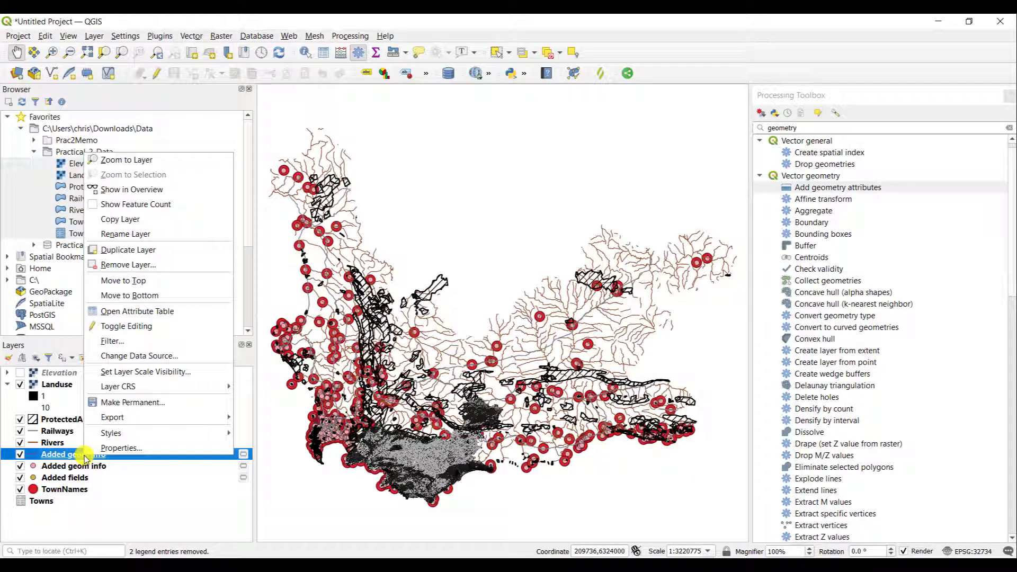
click(137, 311)
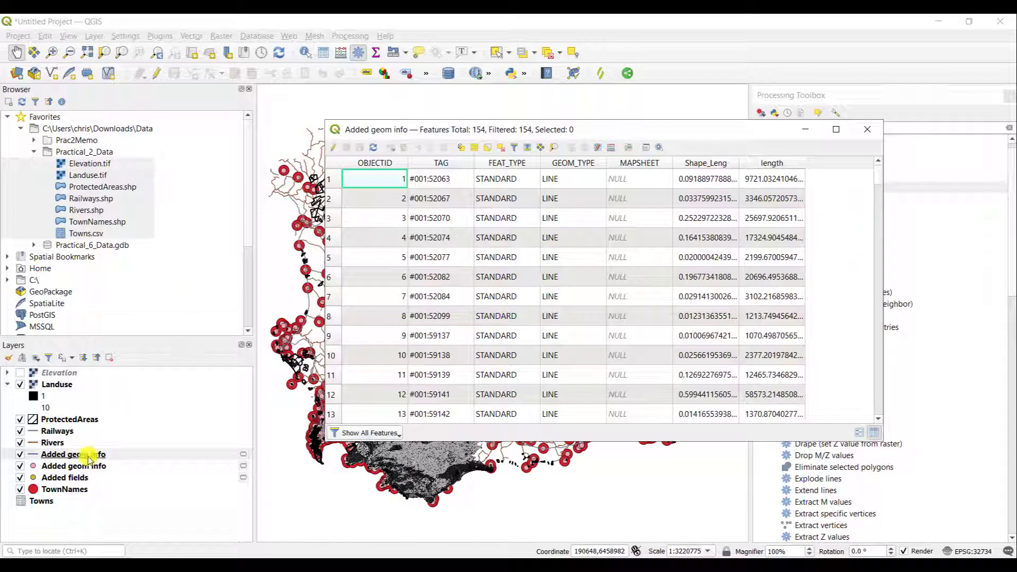
right_click(62, 432)
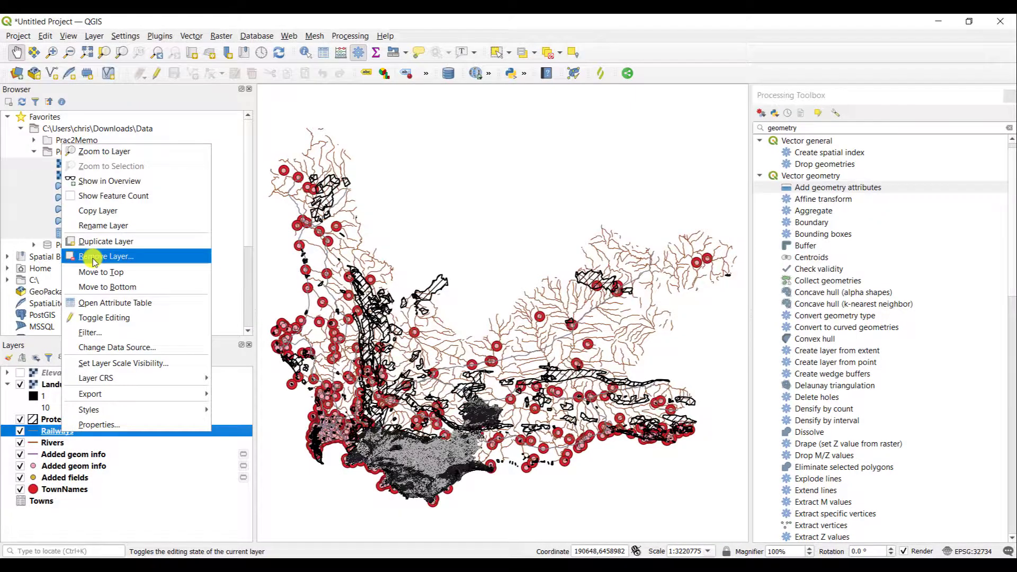
click(130, 303)
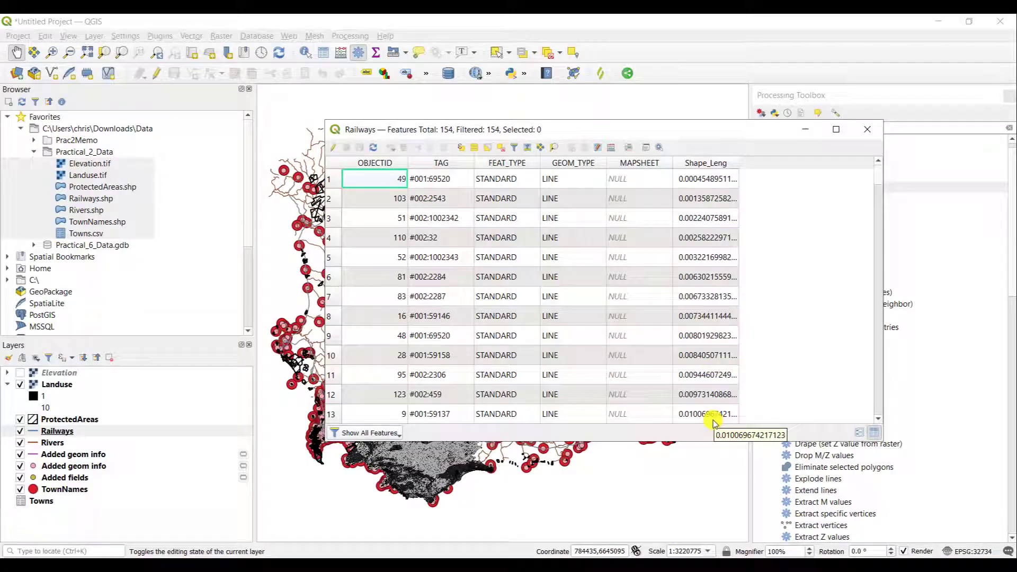
click(866, 139)
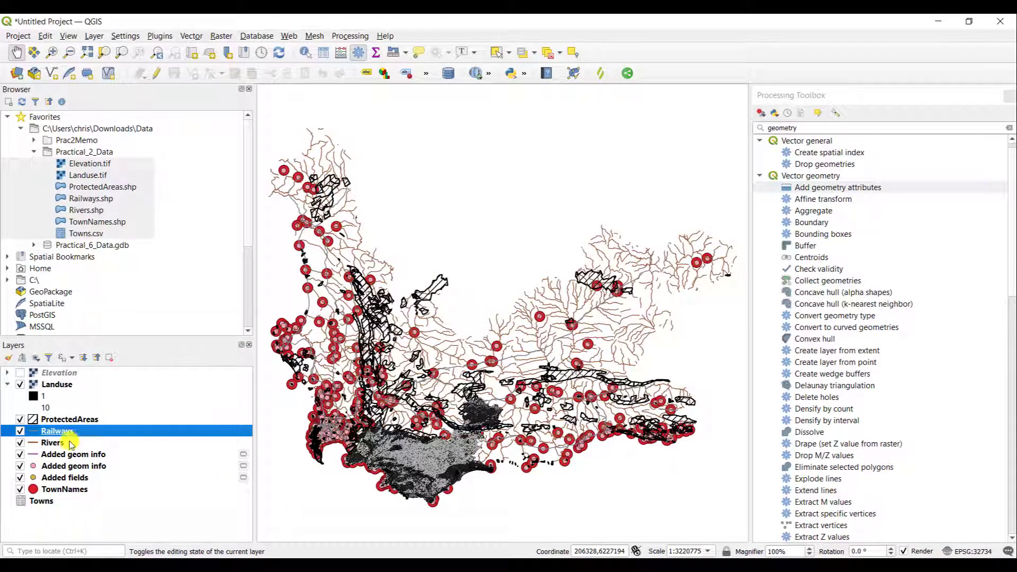
- Reopen the Added geom info table, then check Railways' Information tab for line geometry and metres
right_click(90, 456)
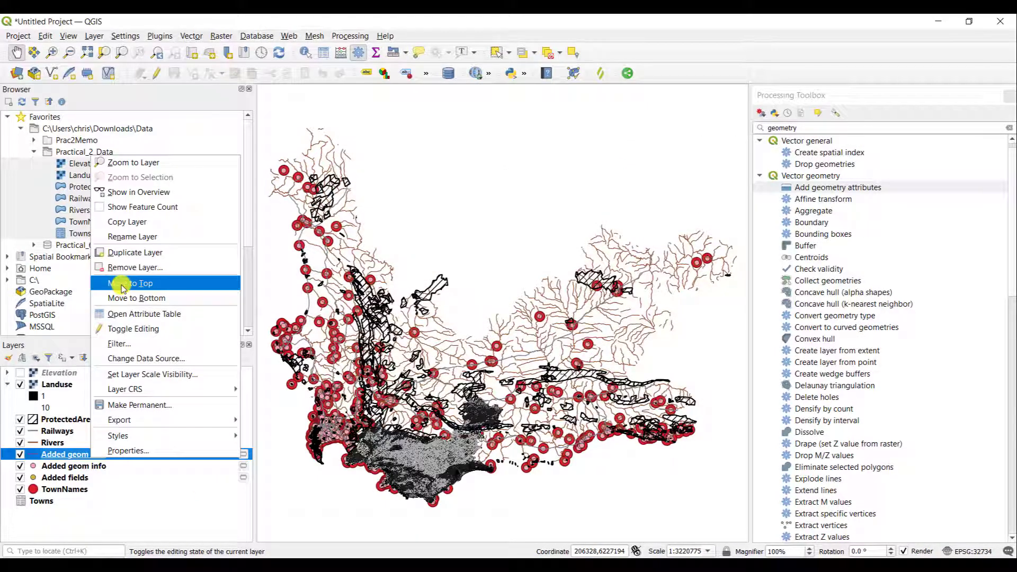
click(151, 316)
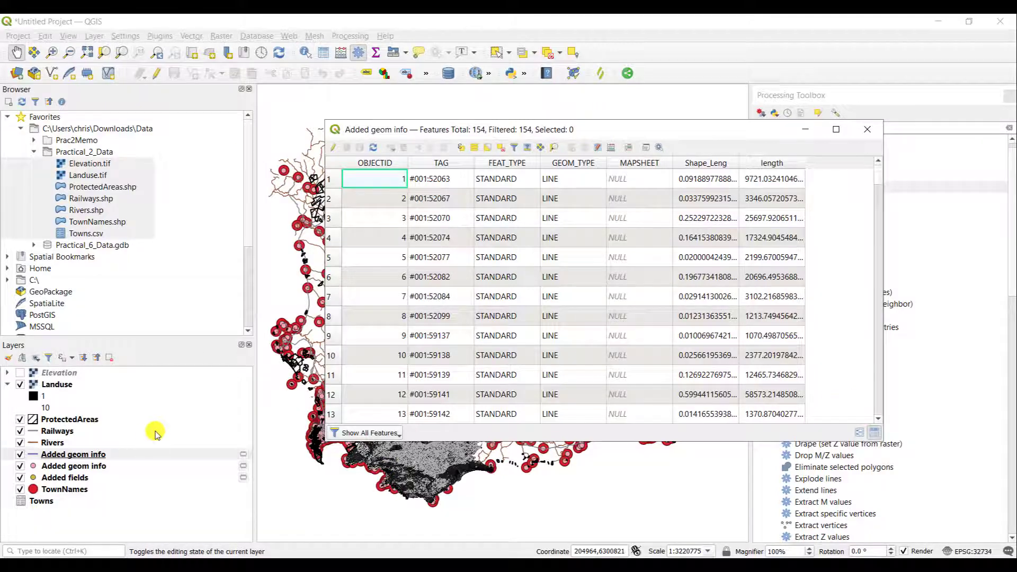
right_click(74, 432)
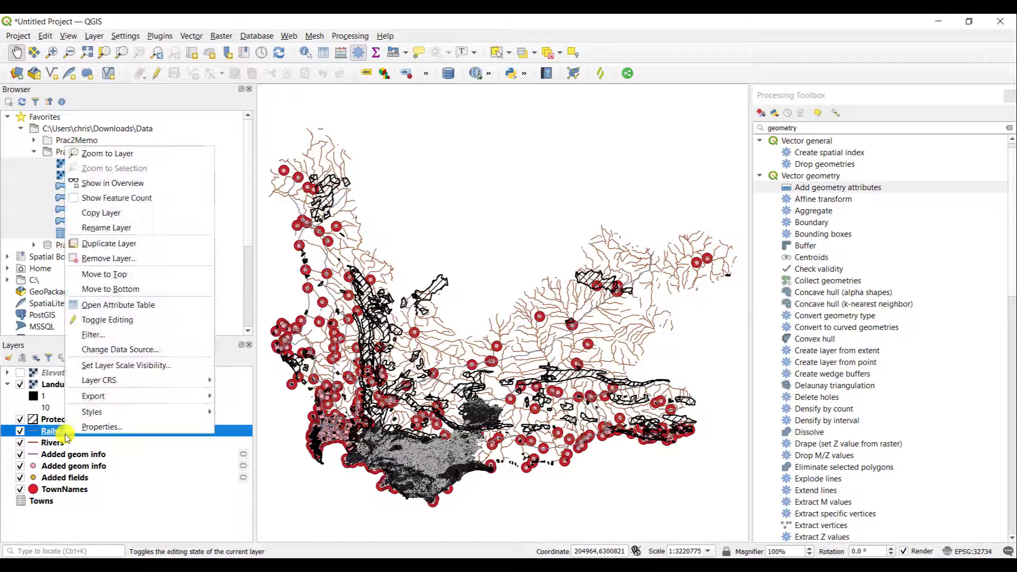
click(97, 432)
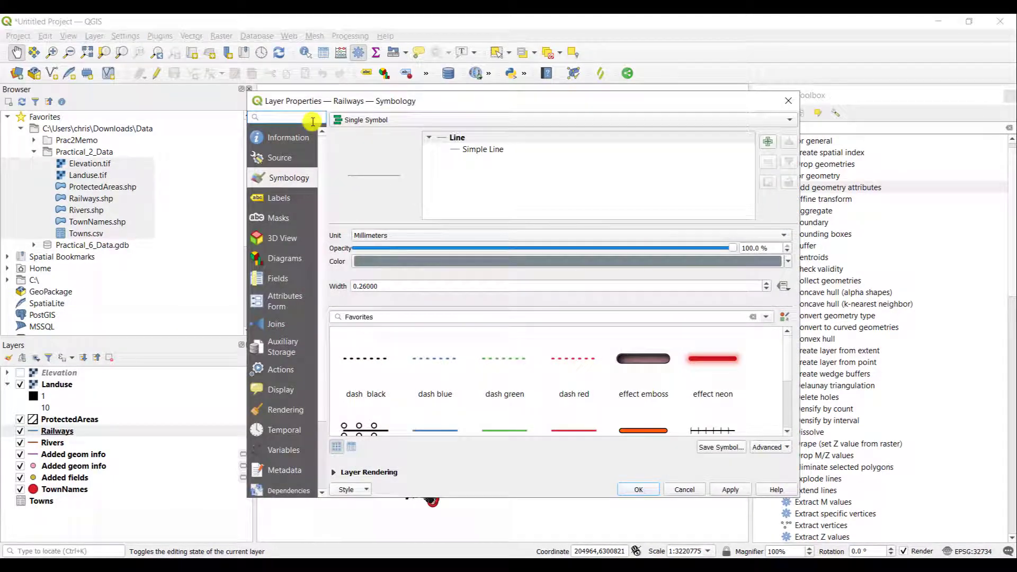
click(291, 139)
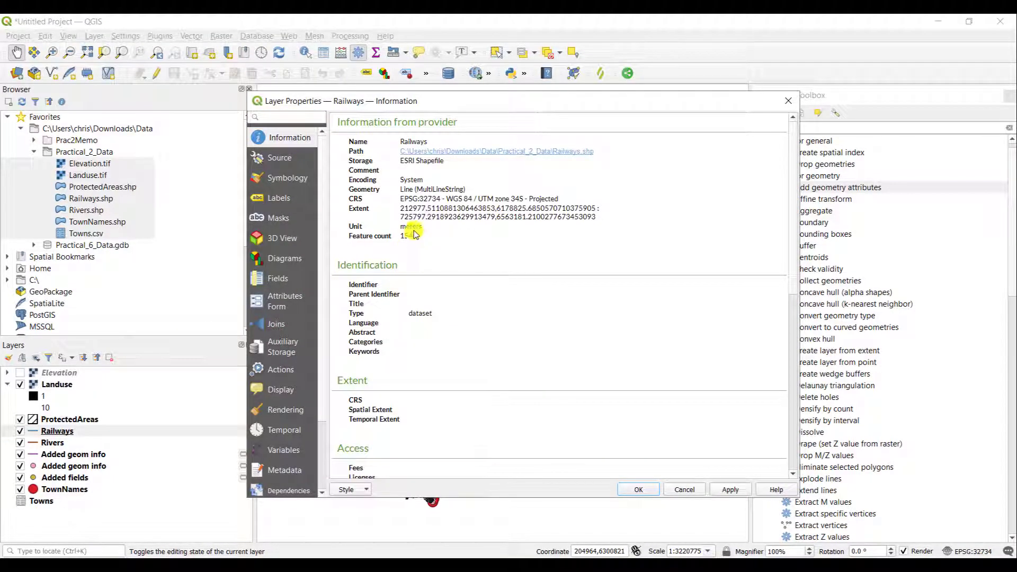
click(788, 101)
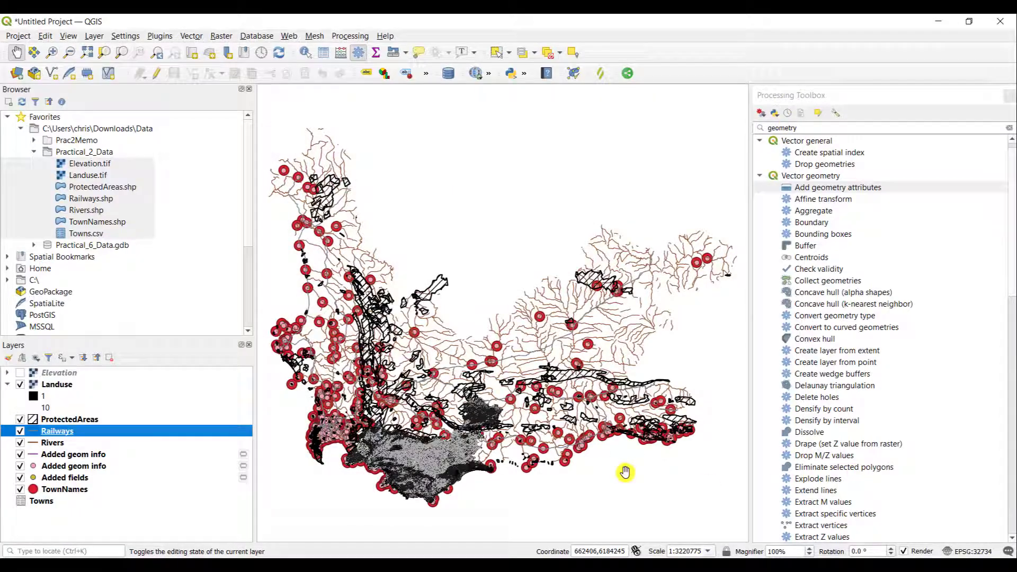
right_click(79, 455)
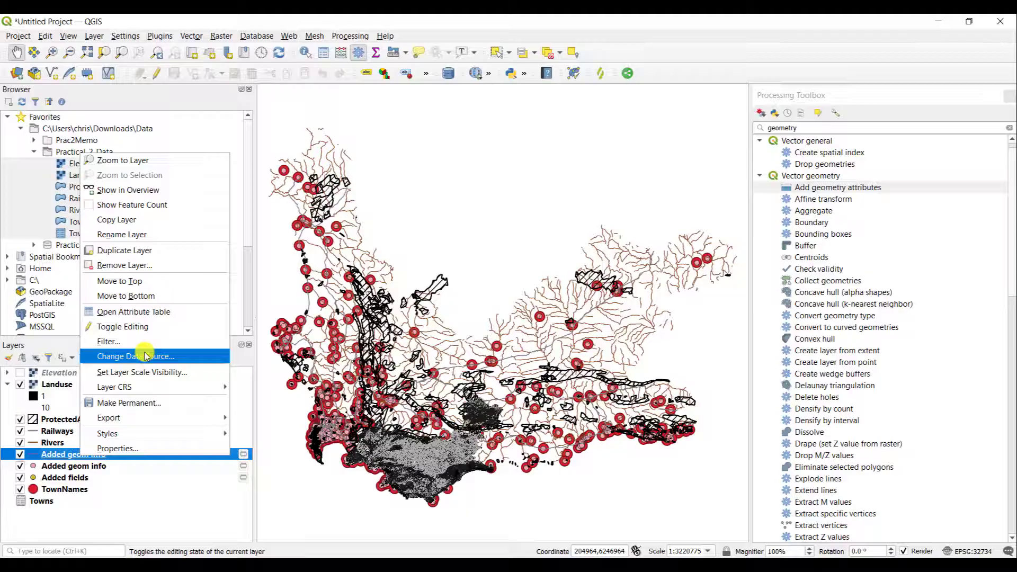
click(135, 317)
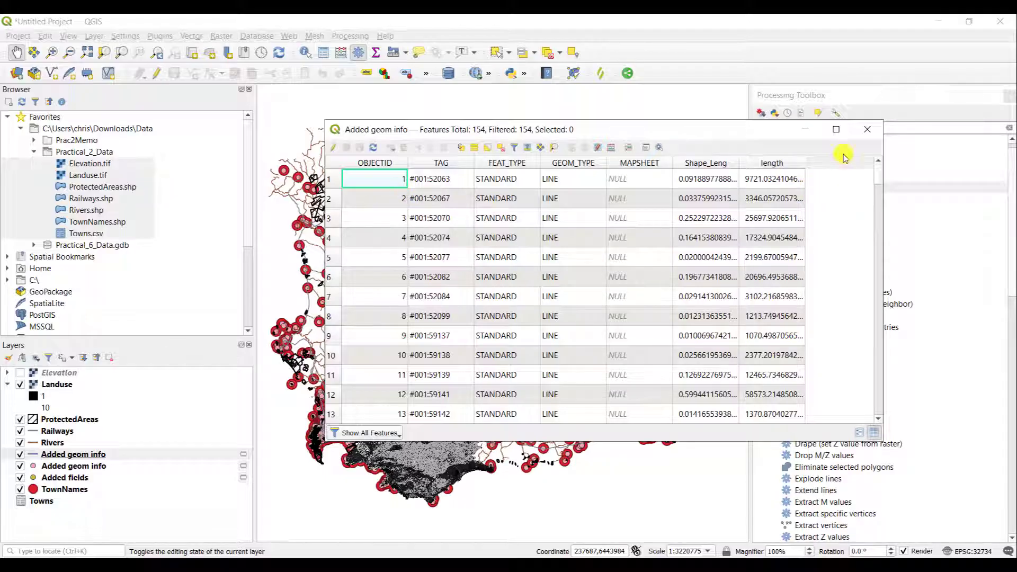
click(867, 129)
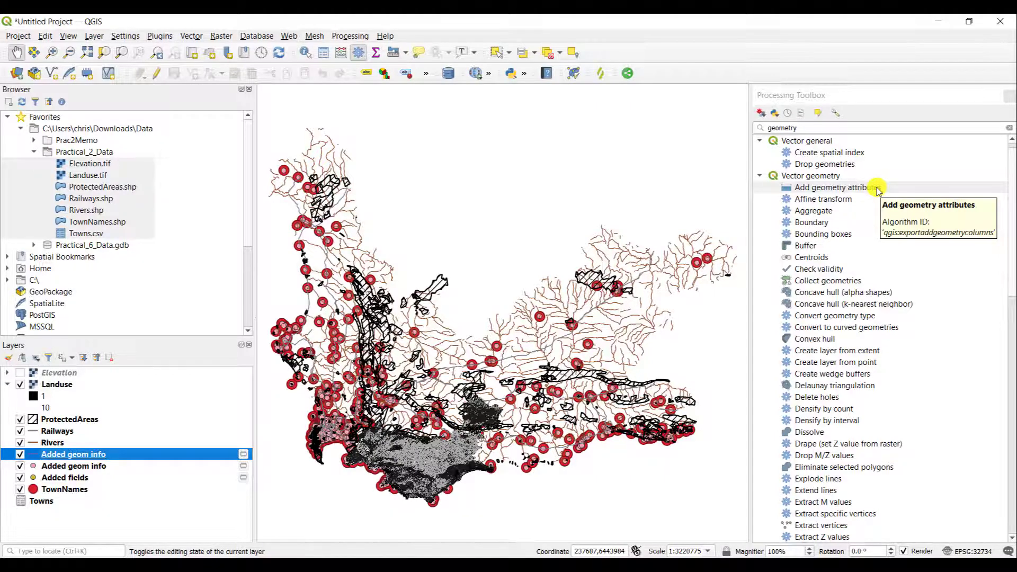
- Run Add geometry attributes with ProtectedAreas as the input layer
double_click(878, 189)
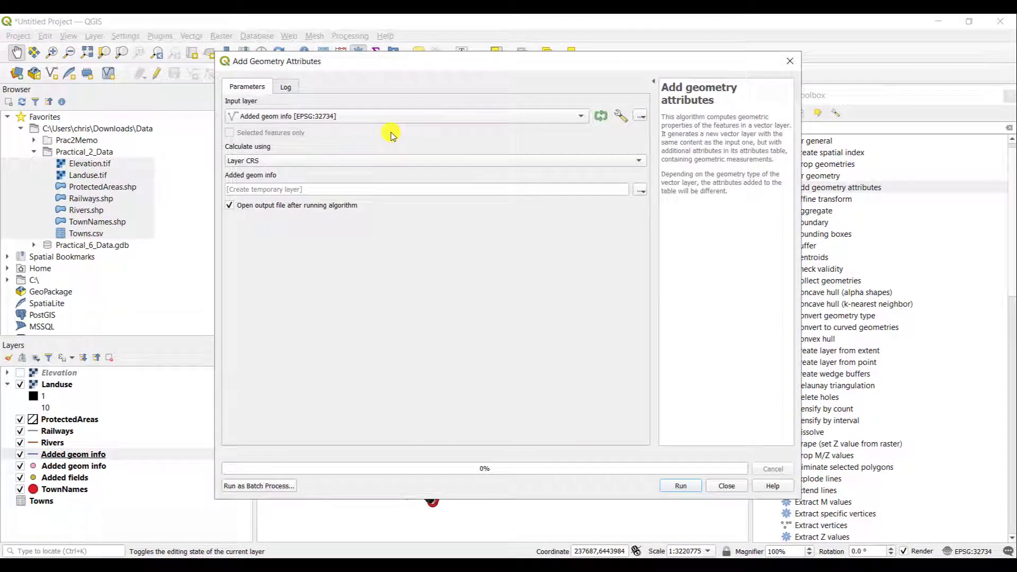
click(383, 120)
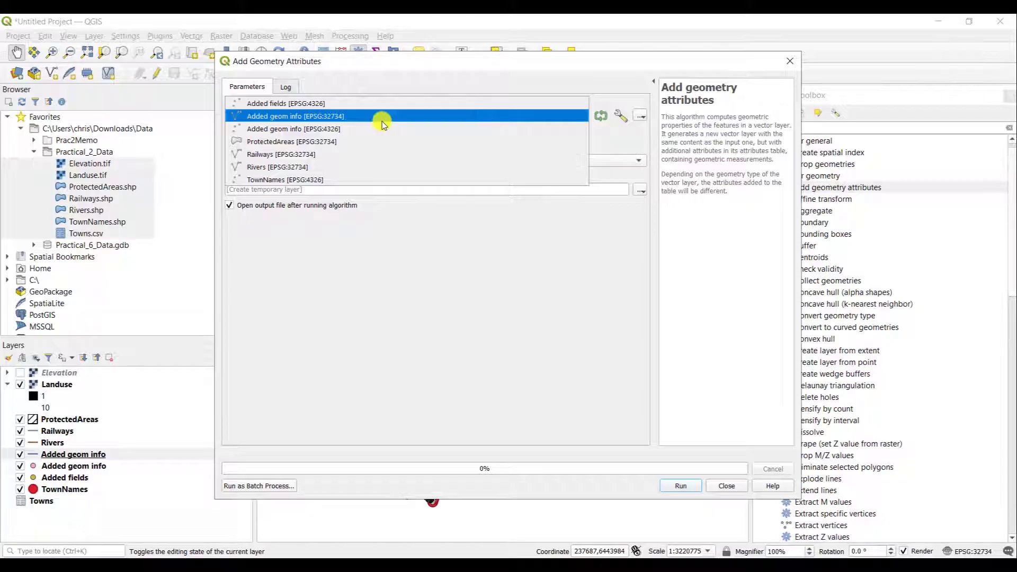
click(355, 142)
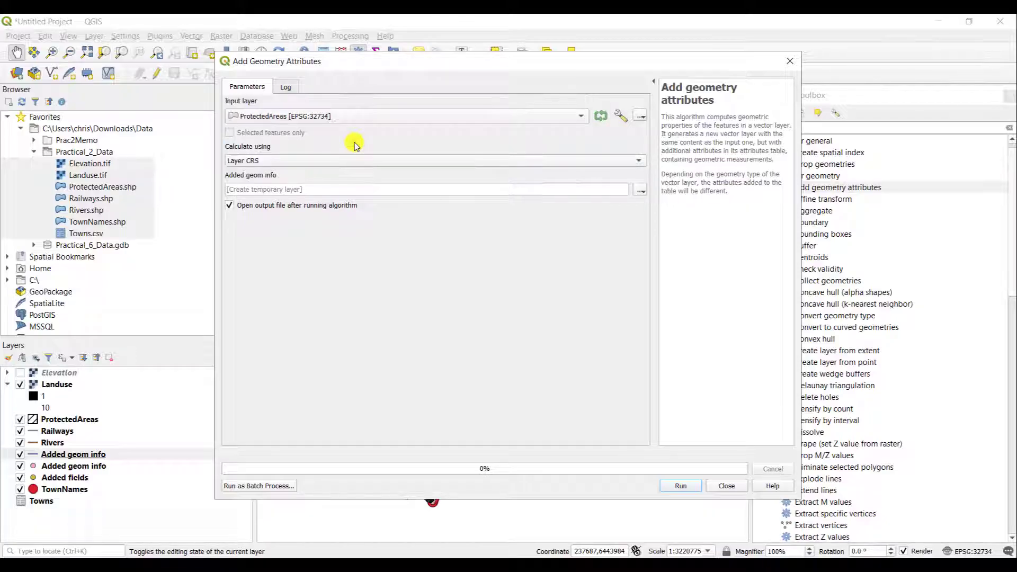
click(678, 486)
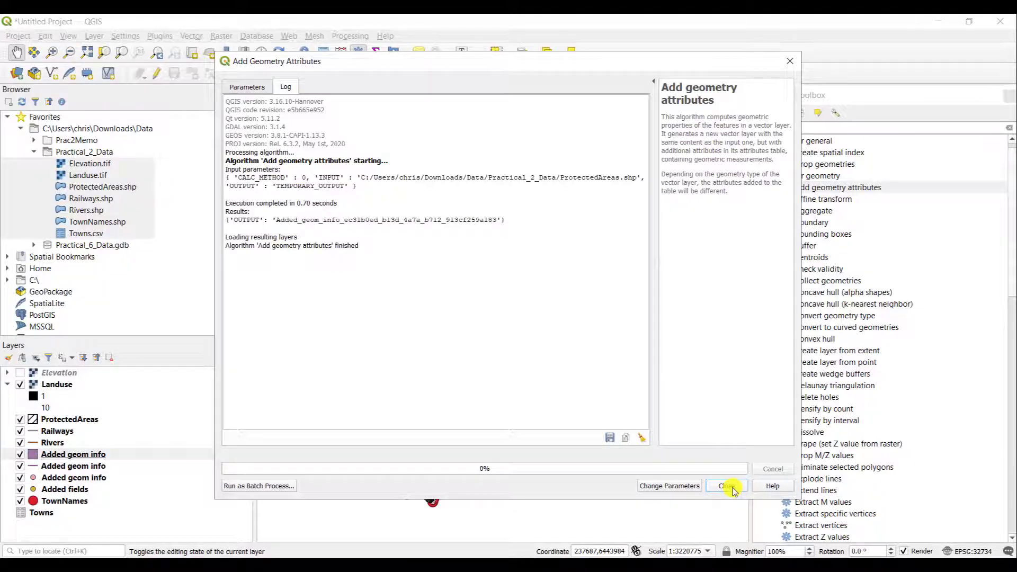
click(738, 492)
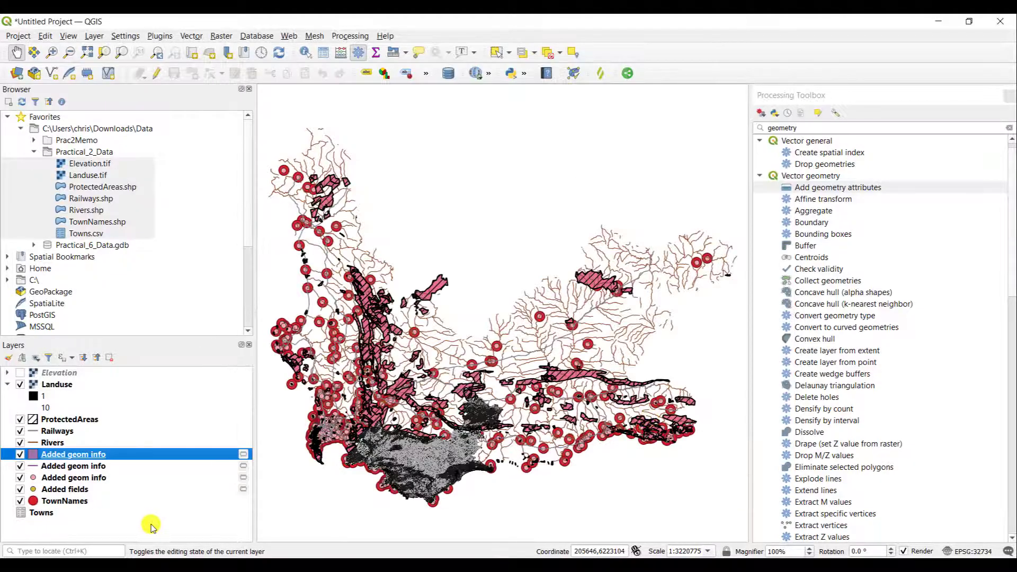
- Show the new polygon Added geom info layer's table with its area and perimeter columns
right_click(99, 456)
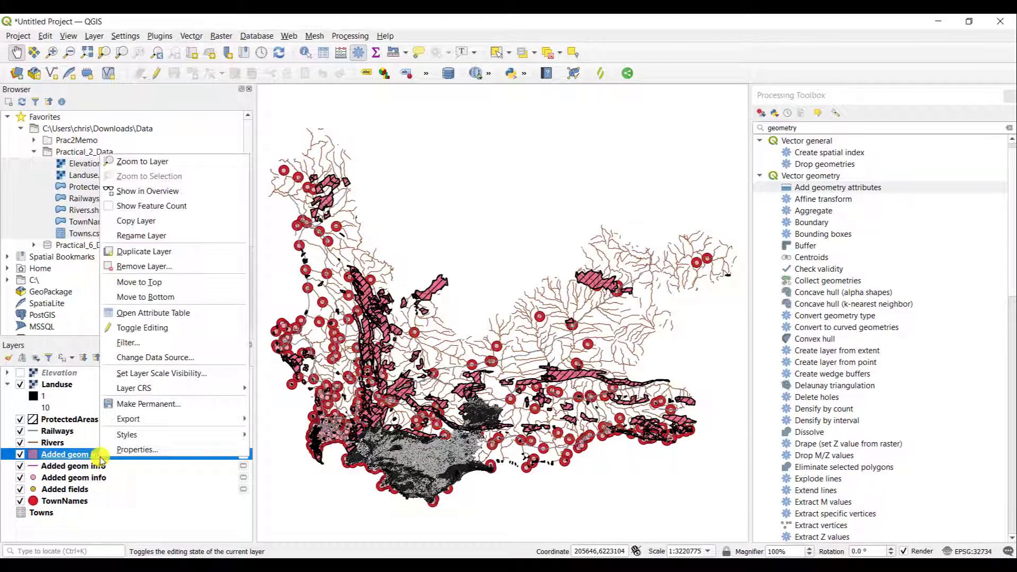
click(153, 314)
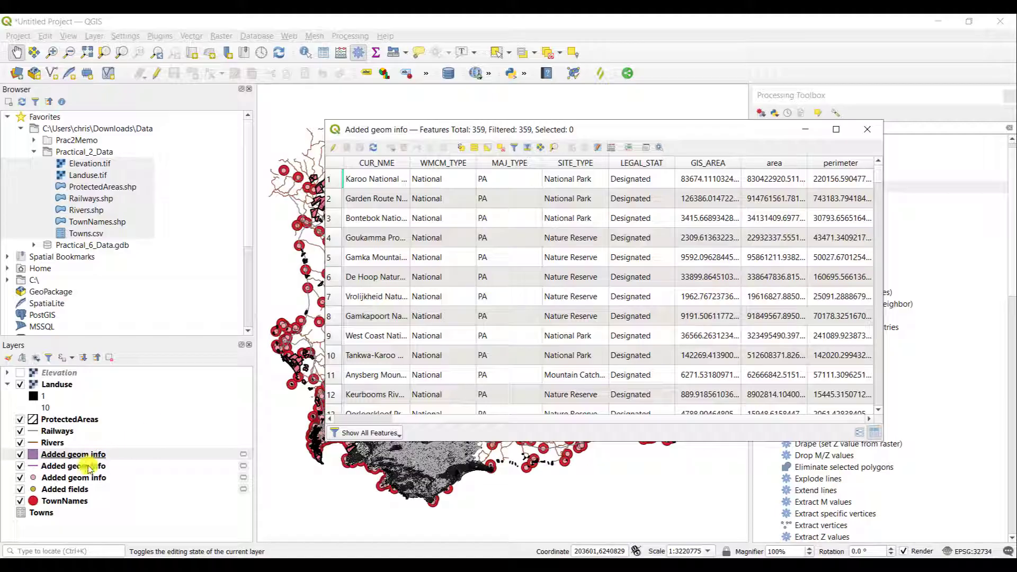
- Check the ProtectedAreas layer properties to confirm it is a polygon layer in meters
right_click(74, 418)
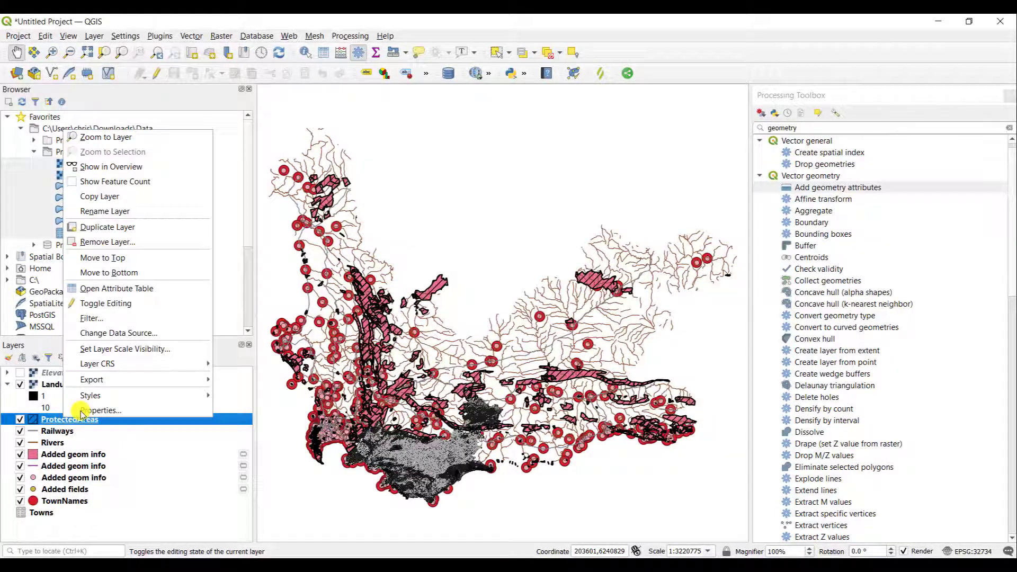
key(Escape)
double_click(97, 416)
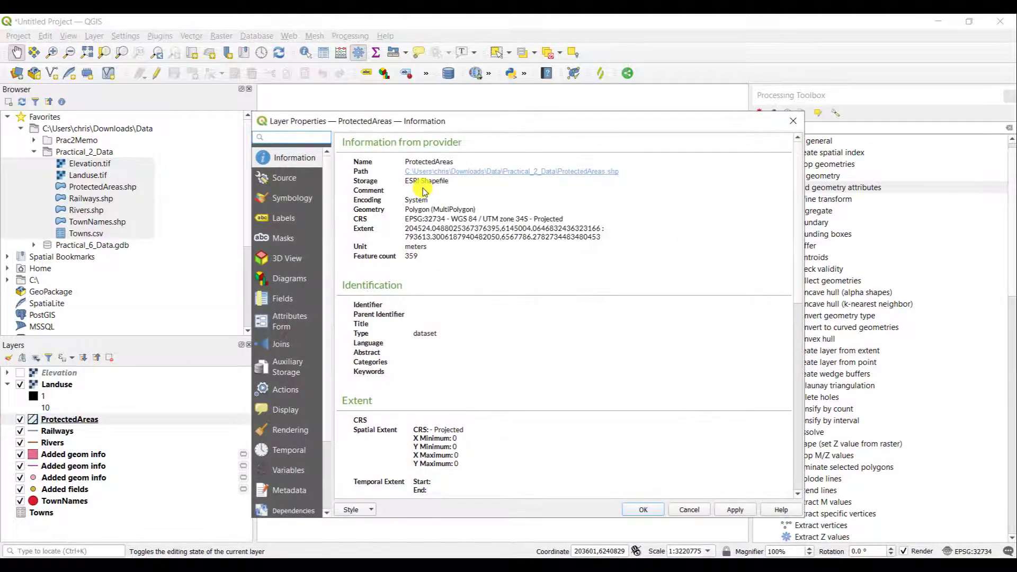
click(793, 122)
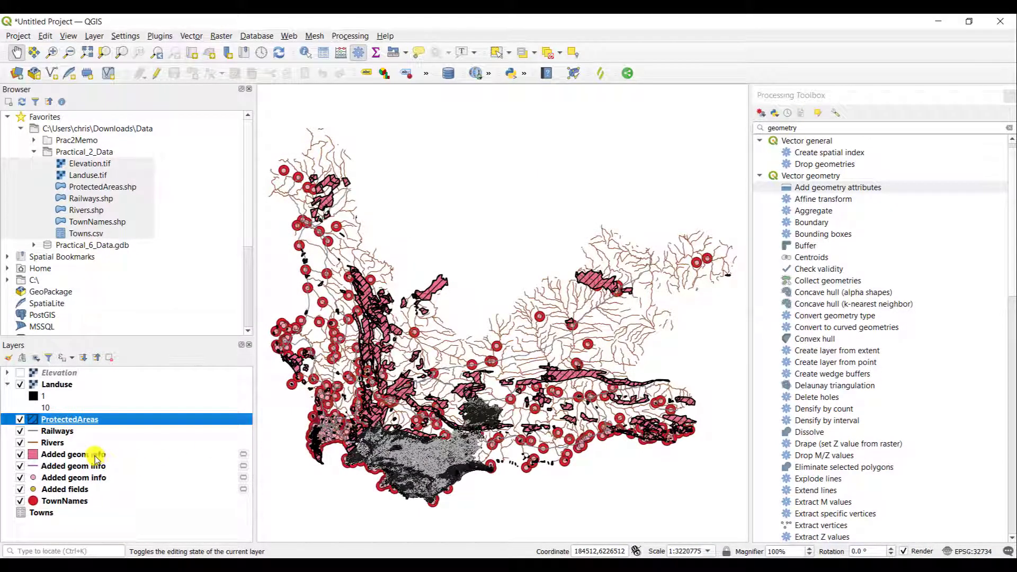
- Recheck the area and perimeter columns in the polygon Added geom info attribute table, then close it
right_click(95, 454)
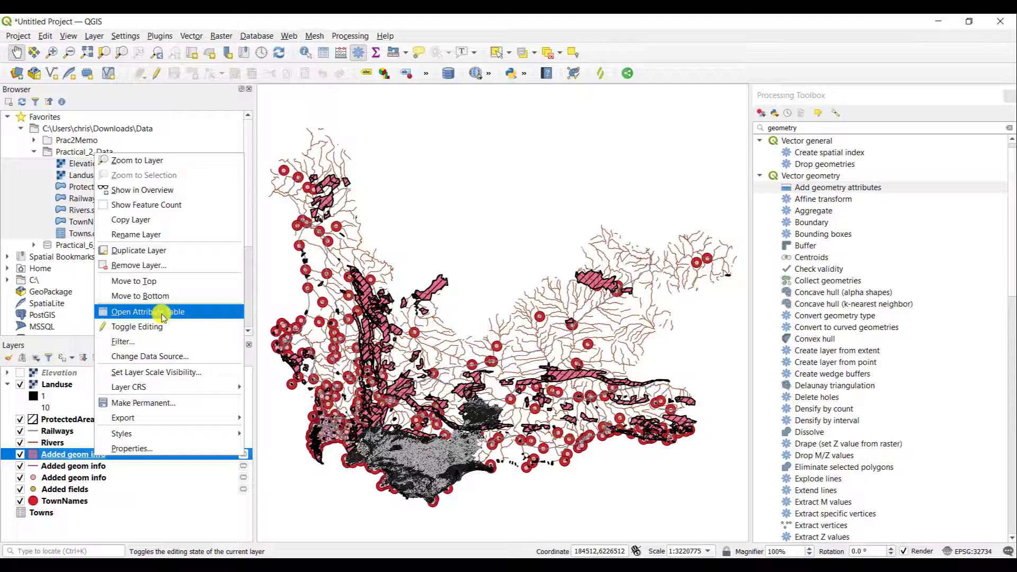
click(162, 313)
scroll(818, 193, right, 1)
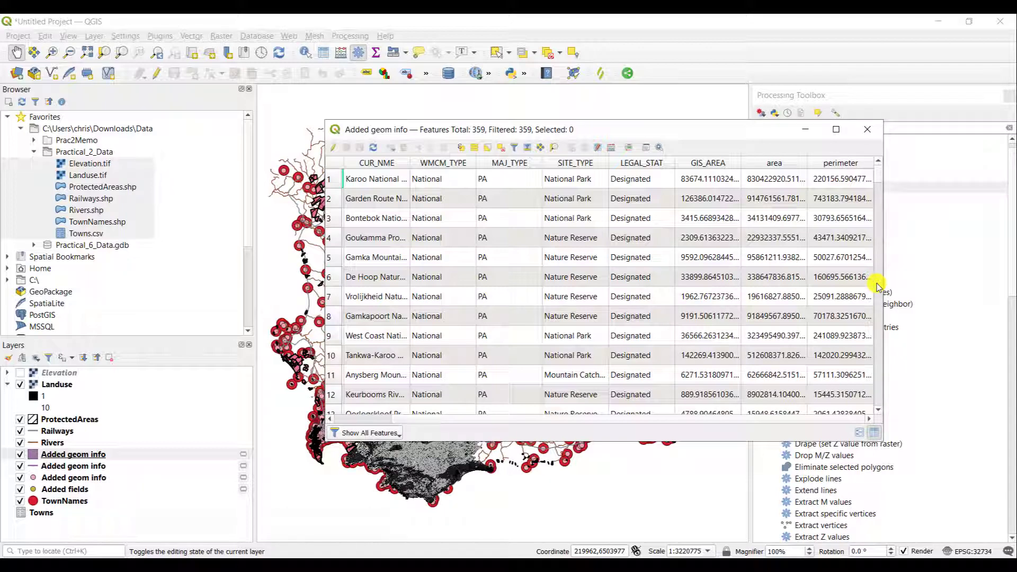
click(867, 129)
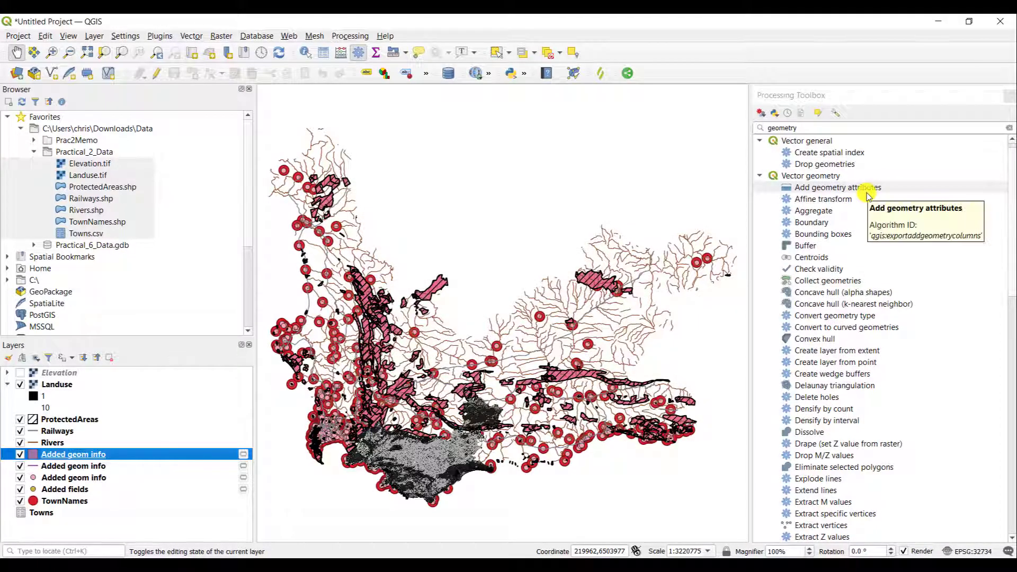
double_click(867, 191)
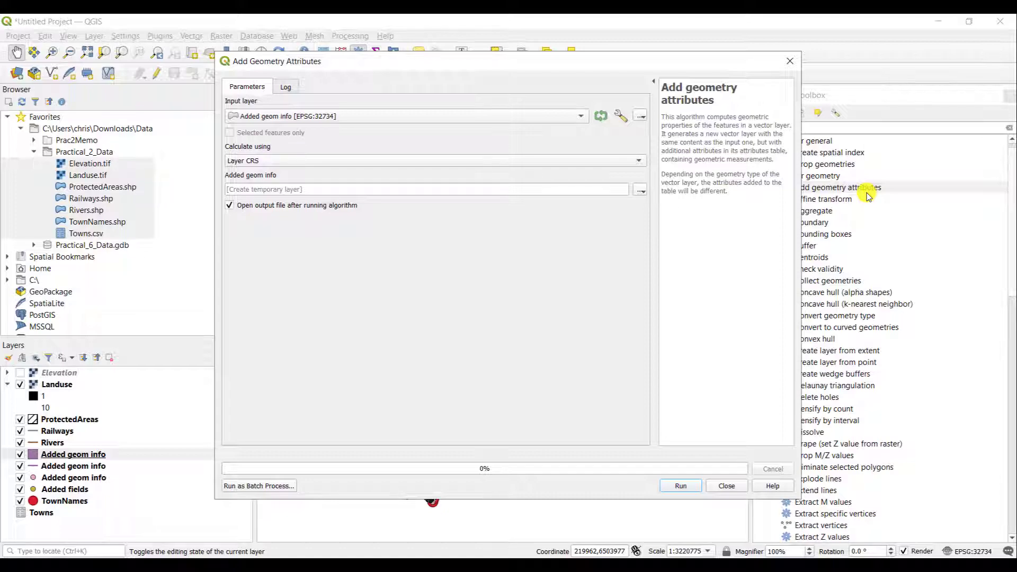
- Search the Processing Toolbox for 'add x' and launch Add X/Y fields to layer
click(798, 61)
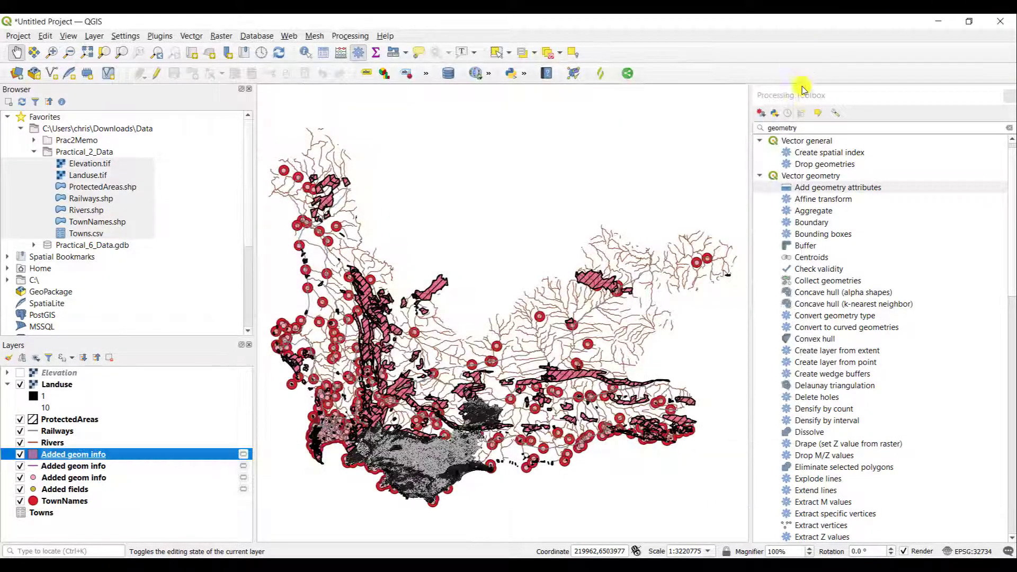
drag(803, 129, 761, 129)
text(a)
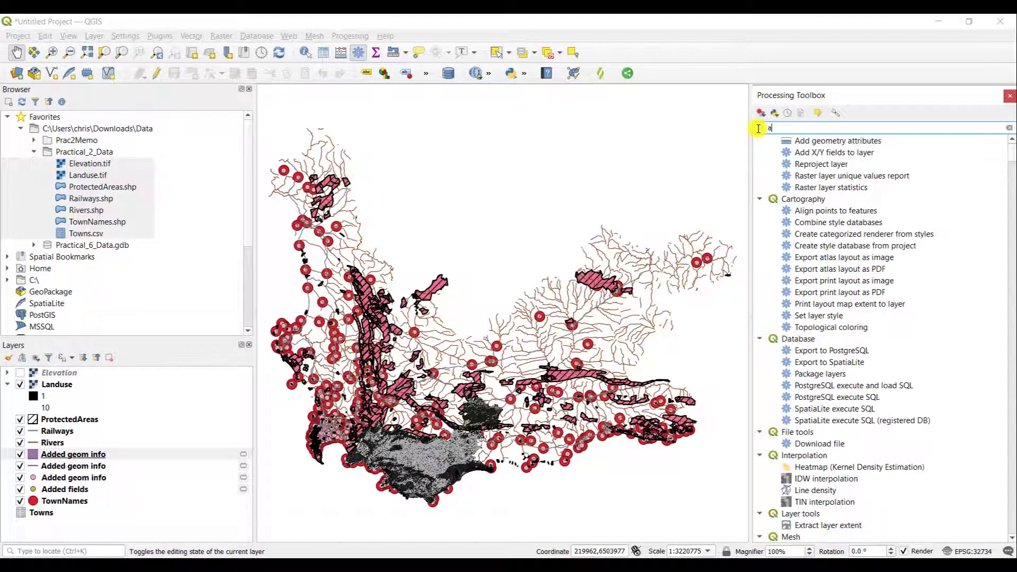
text(dd x)
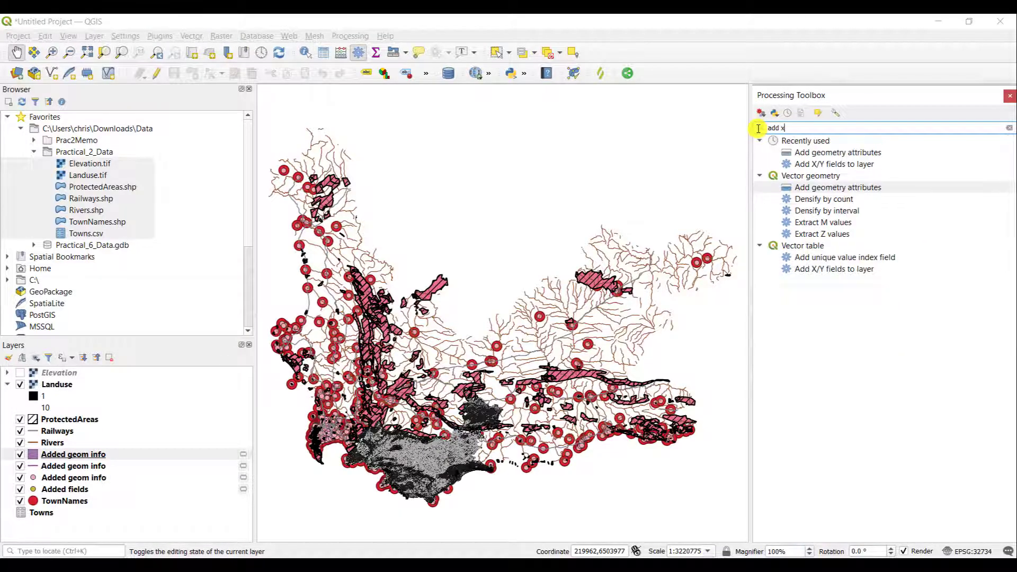
click(852, 168)
double_click(851, 170)
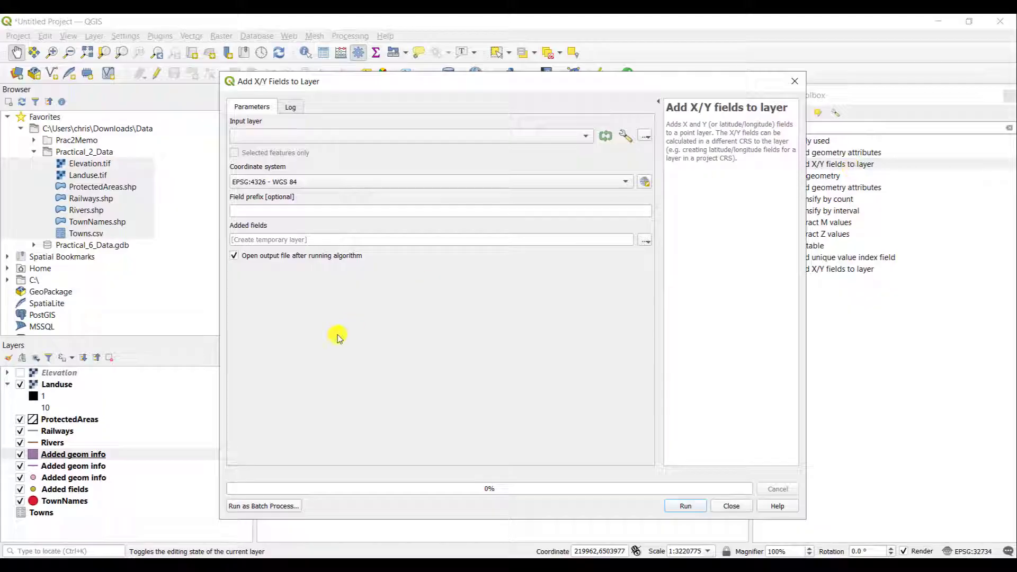